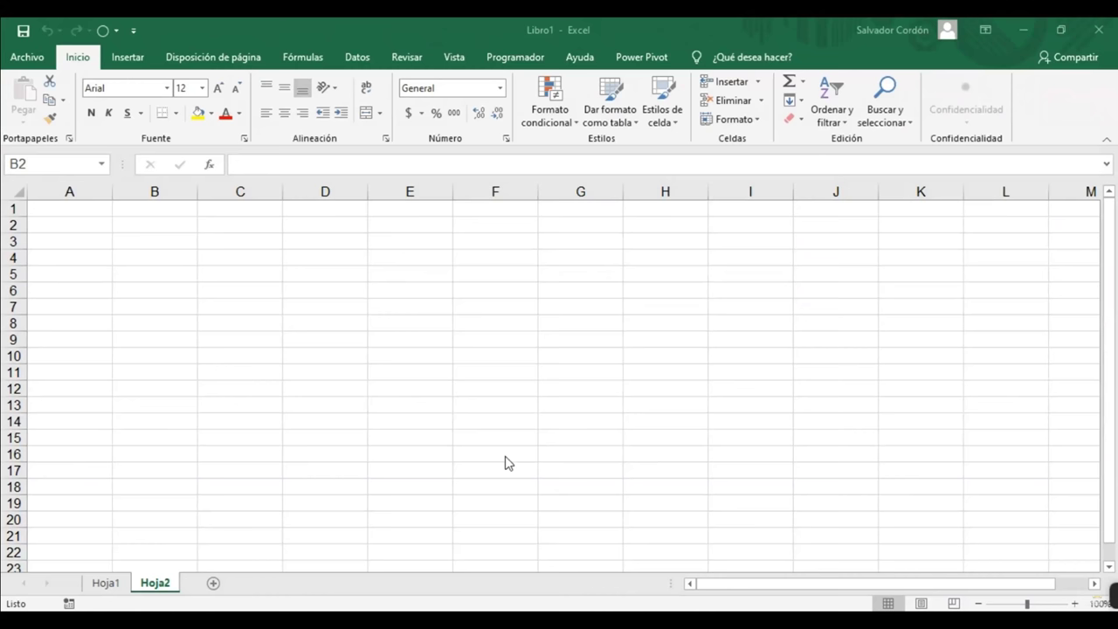
Switch between Hoja1 and Hoja2, add three new worksheets after Hoja2, and return to Hoja1.
left_click(104, 587)
left_click(156, 583)
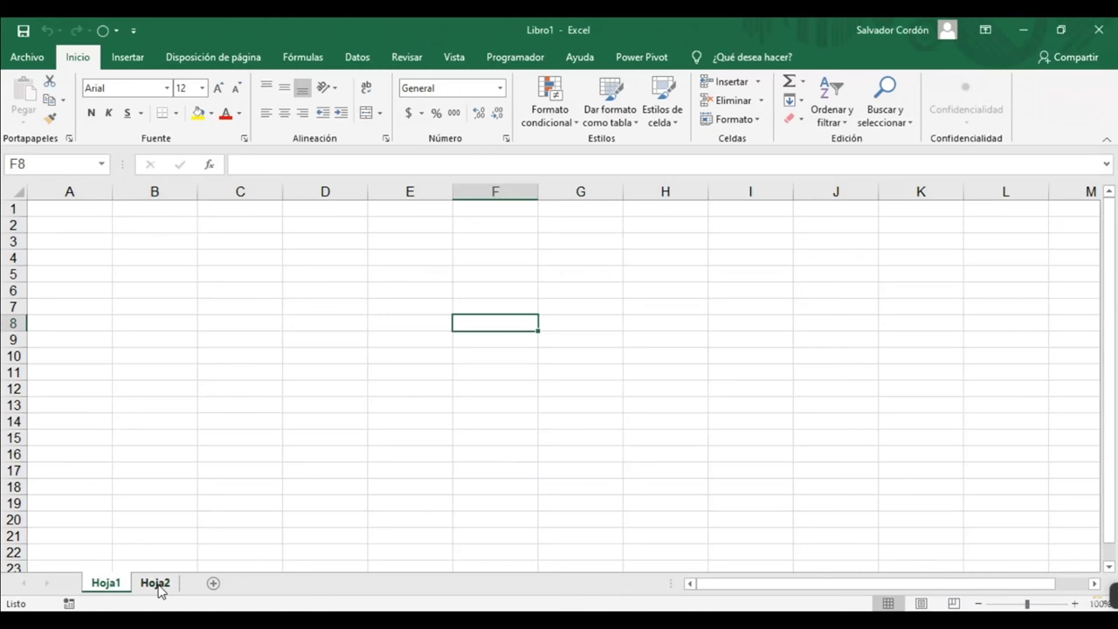
left_click(106, 583)
left_click(155, 583)
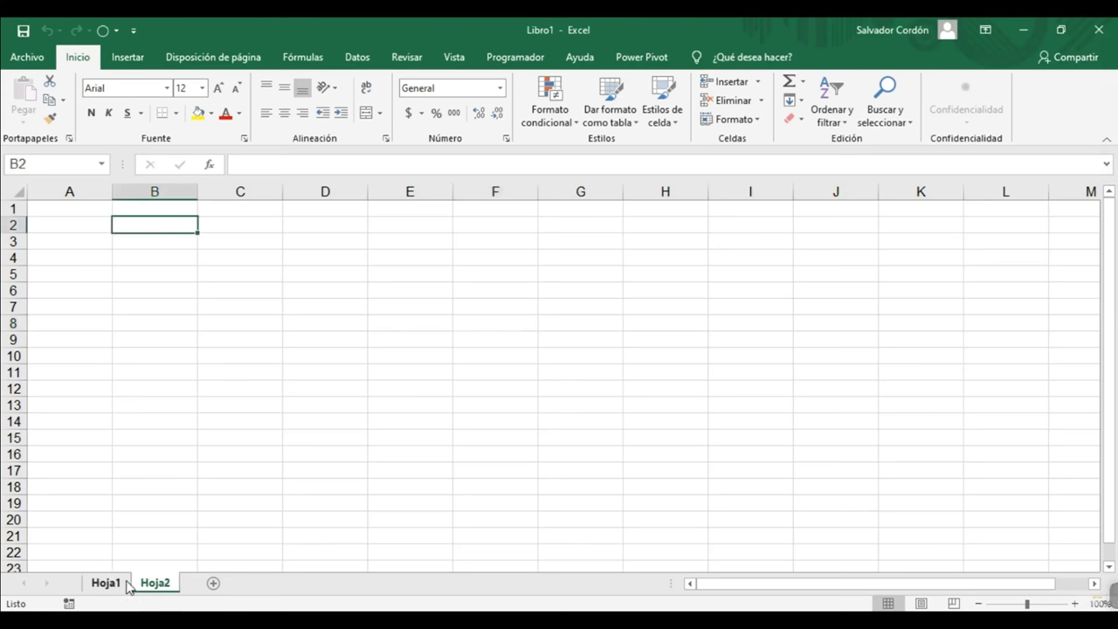
left_click(214, 584)
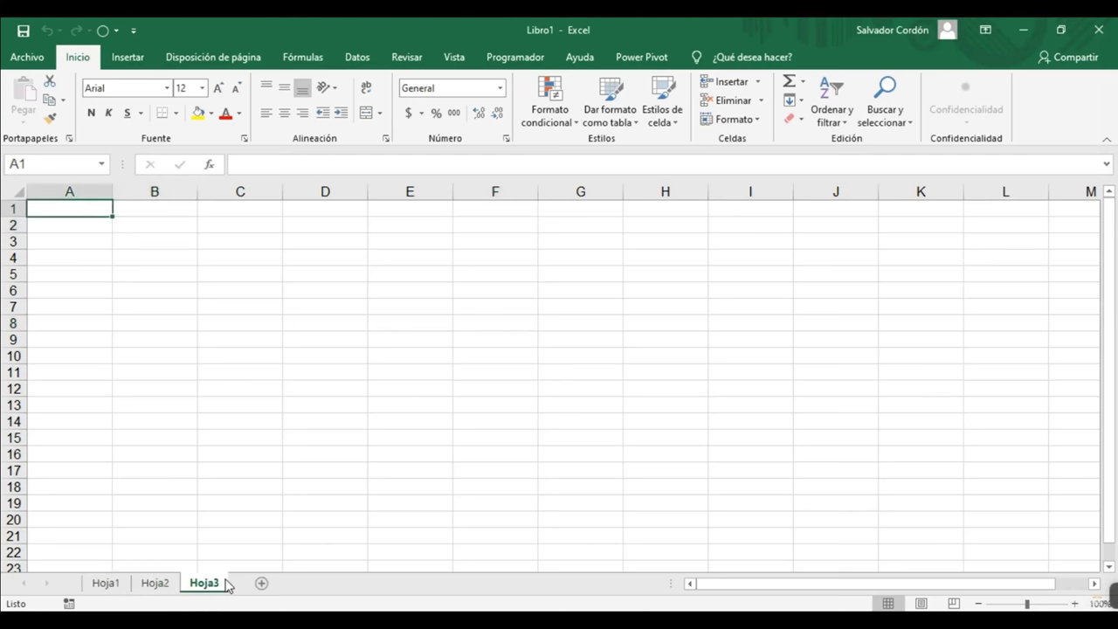
left_click(264, 584)
left_click(312, 585)
left_click(108, 589)
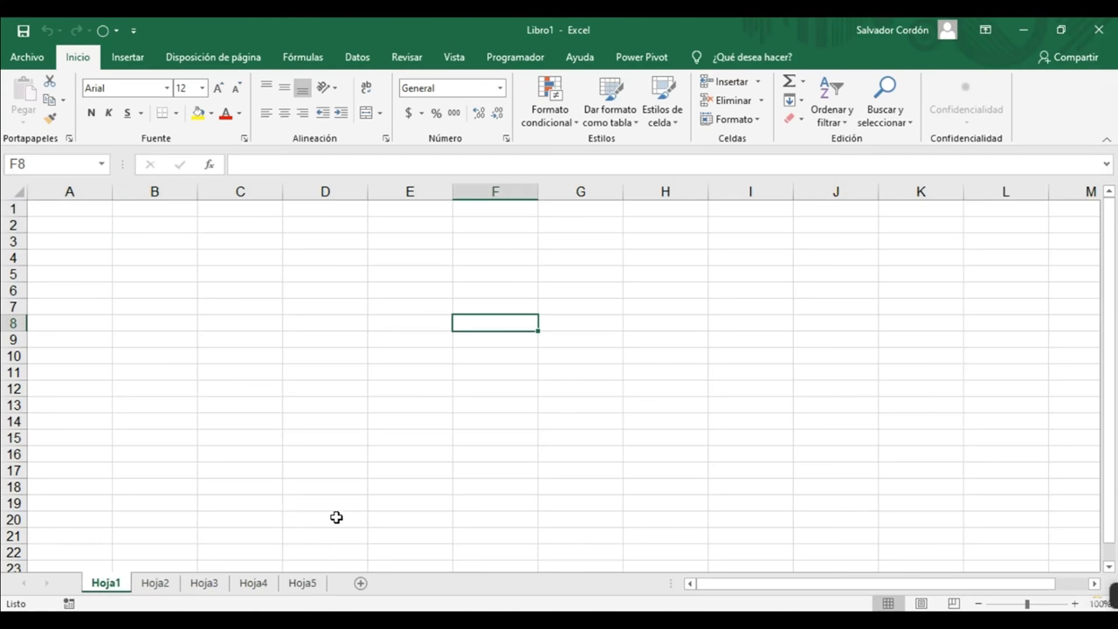
left_click(125, 58)
scroll(88, 60, "down", 1)
scroll(122, 61, "up", 1)
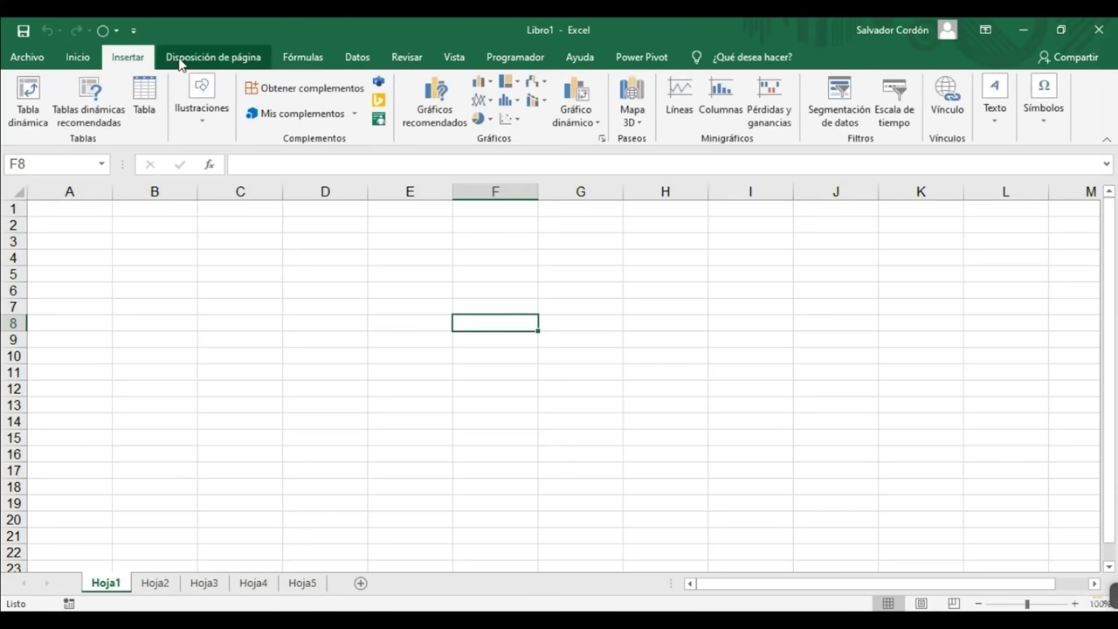
scroll(394, 60, "down", 4)
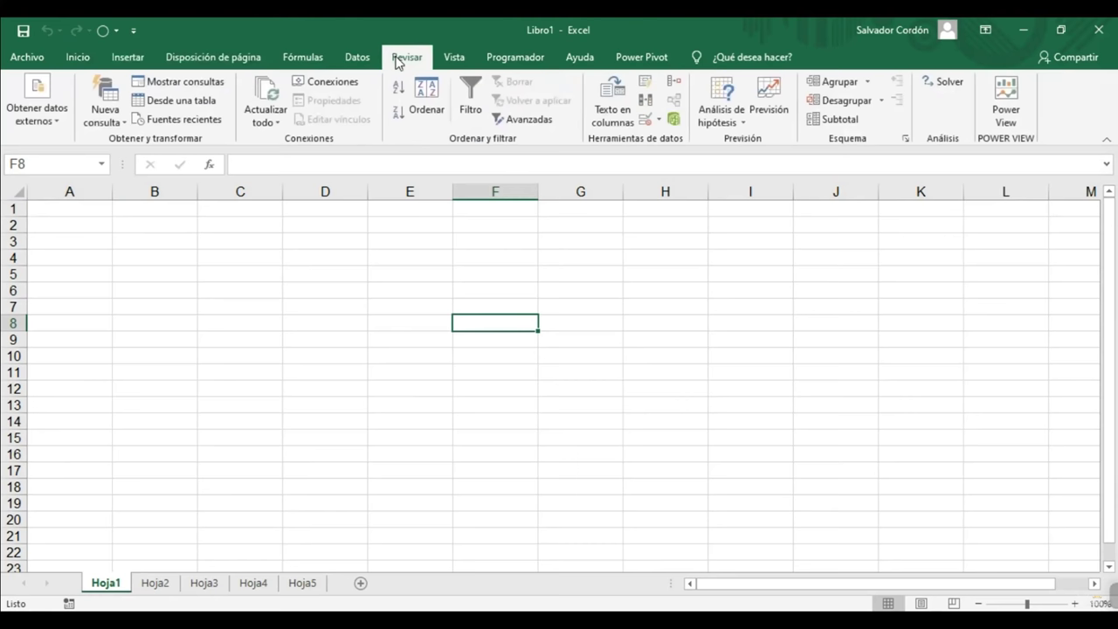
scroll(262, 60, "up", 5)
scroll(132, 65, "down", 1)
scroll(129, 88, "up", 1)
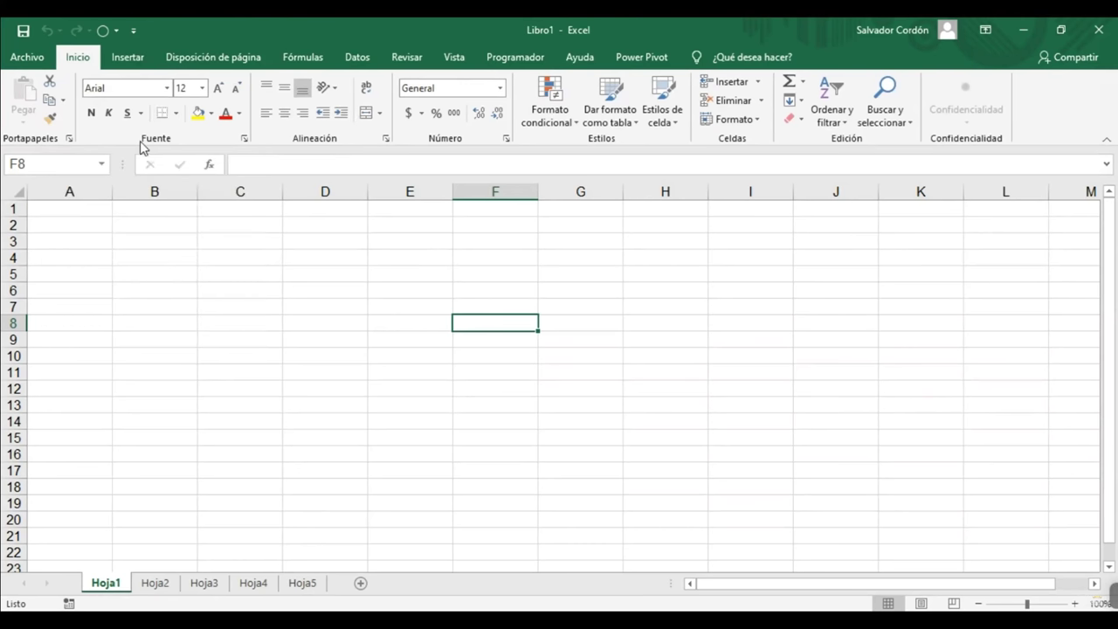
Enter the person's first name in capital letters in cell B2 of Hoja1.
left_click(157, 226)
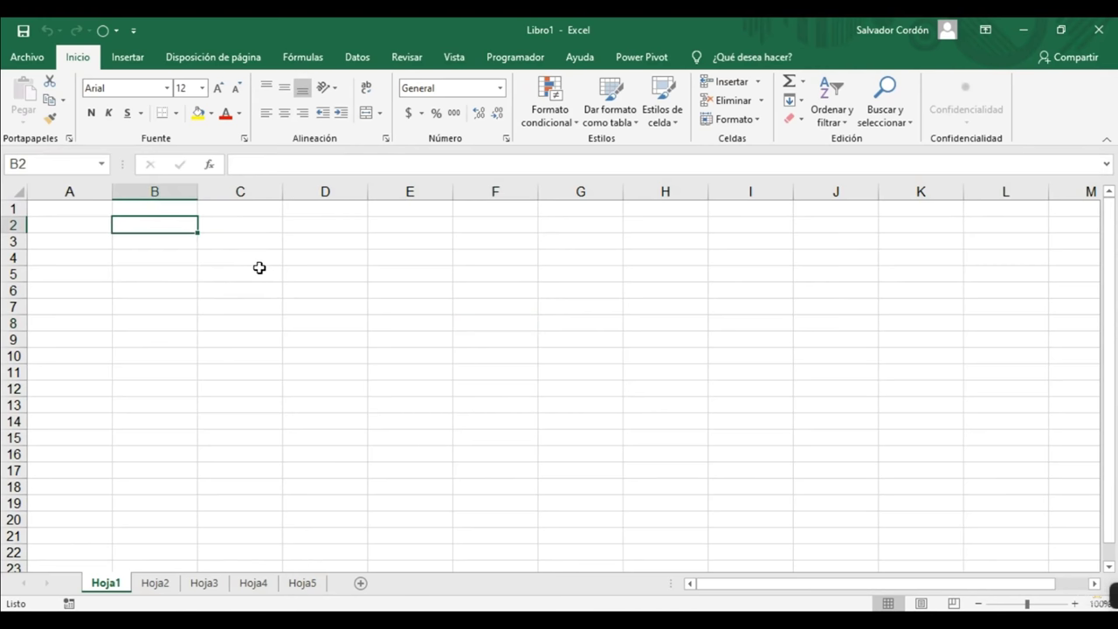
type("SALVADOR")
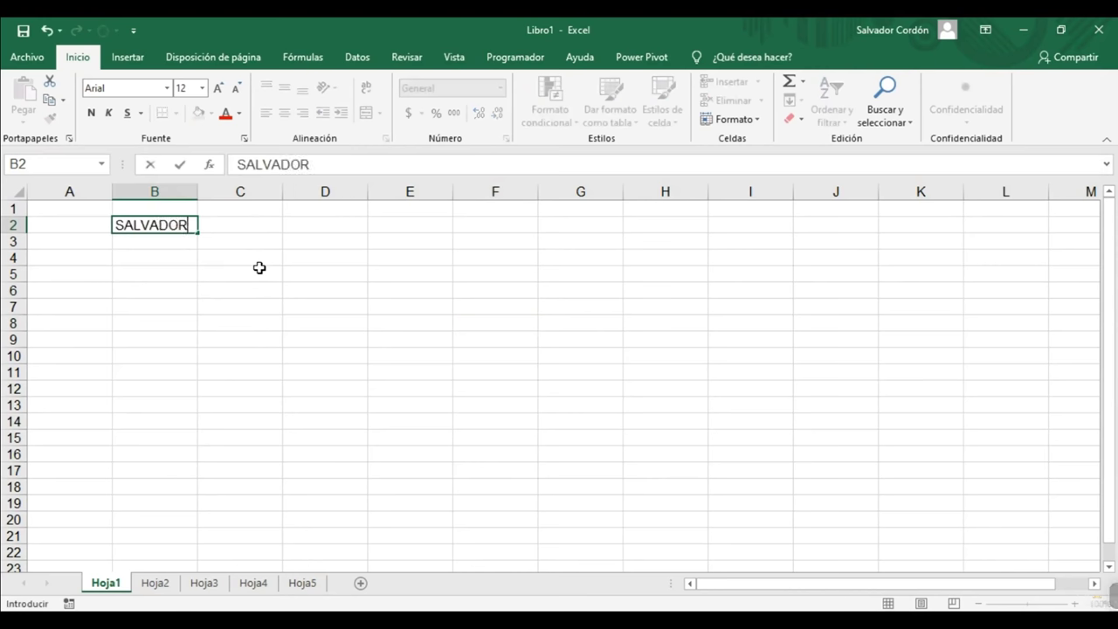
left_click(260, 270)
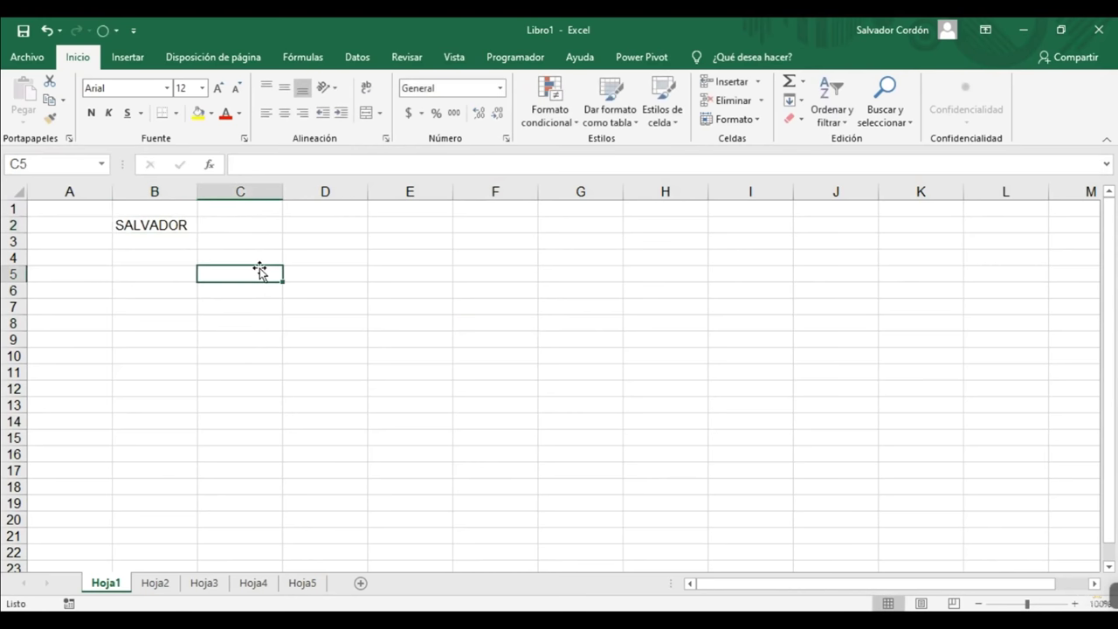
Select cell B2, its row 2 and its column B in turn to examine how the cell address is formed.
left_click(181, 227)
left_click(201, 291)
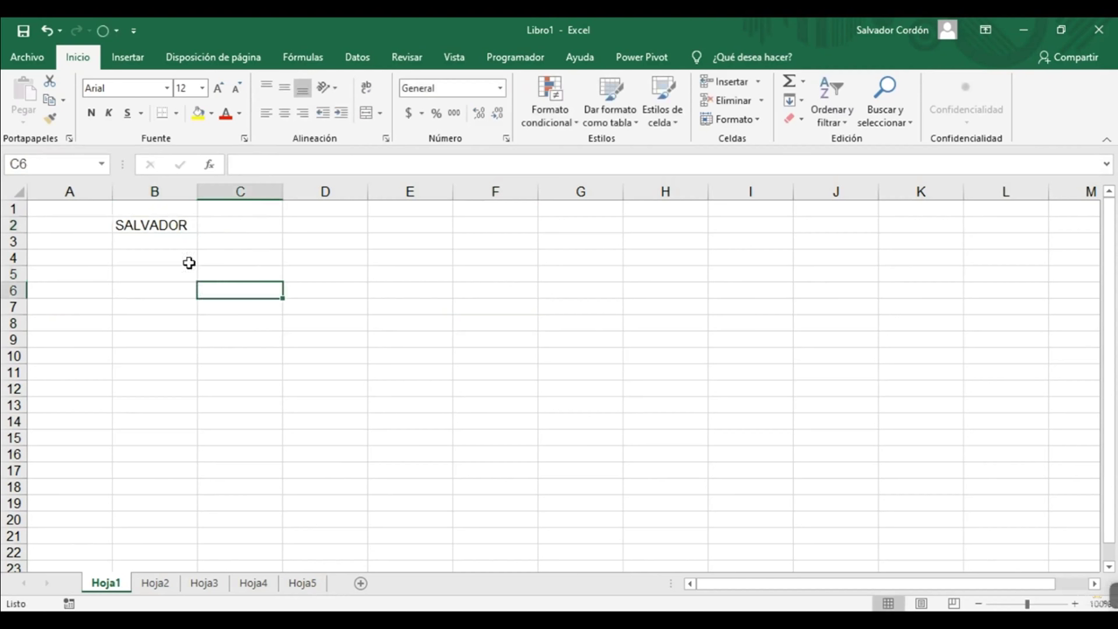
left_click(172, 227)
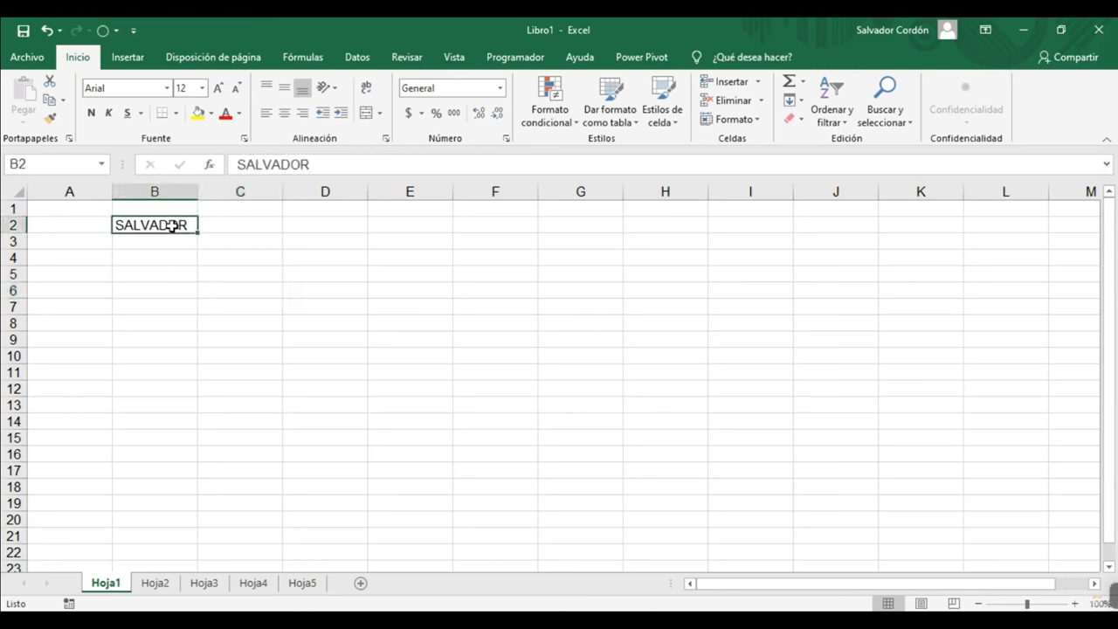
left_click(20, 220)
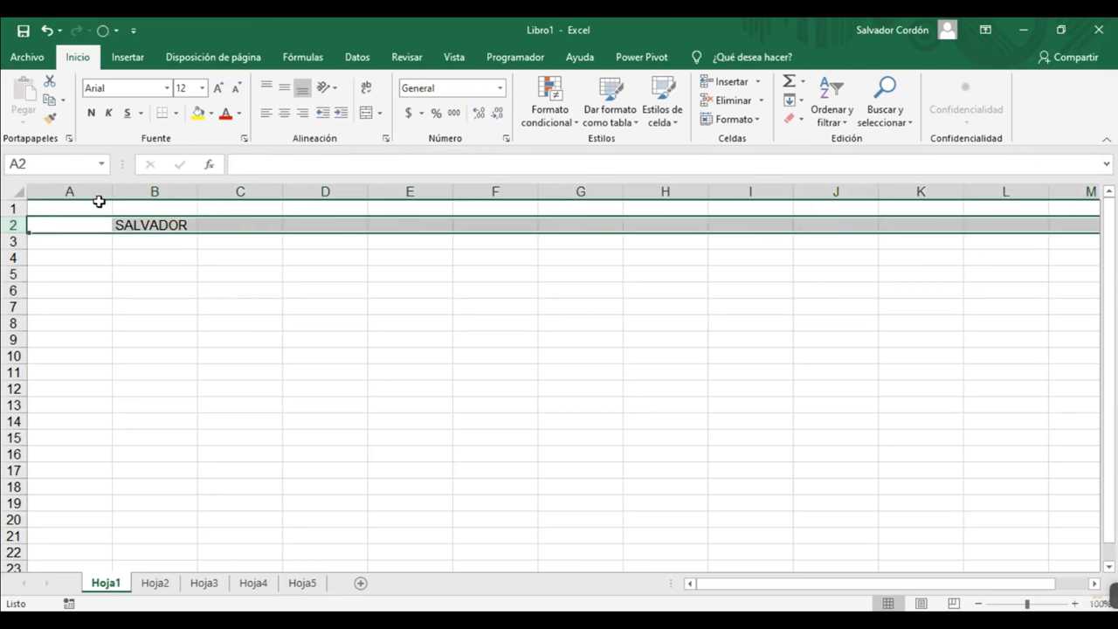
left_click(153, 189)
left_click(10, 225)
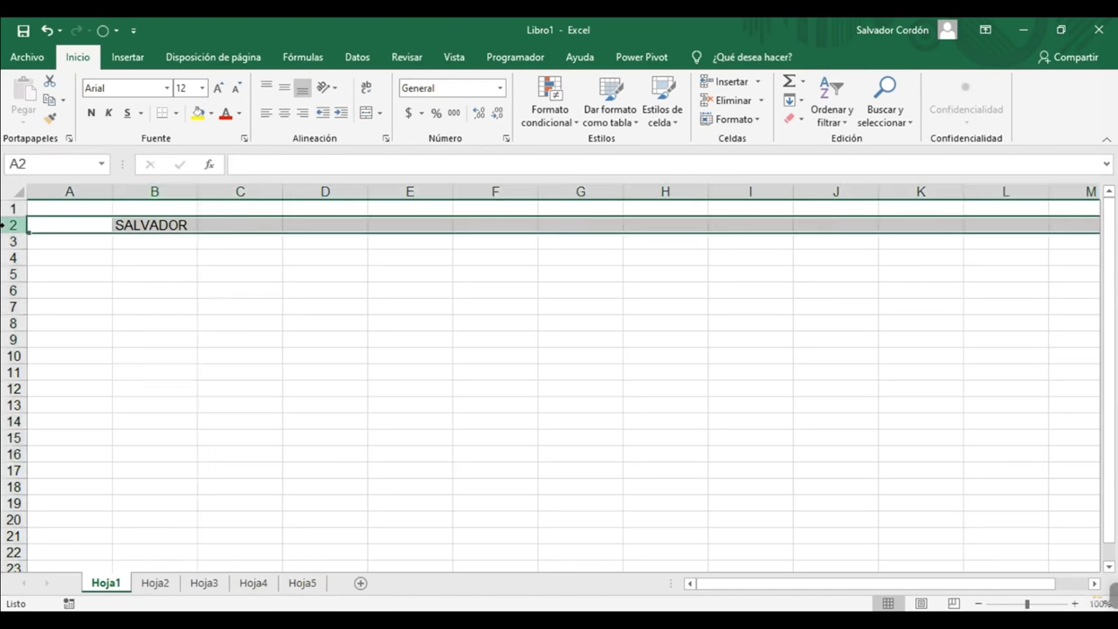
left_click(157, 191)
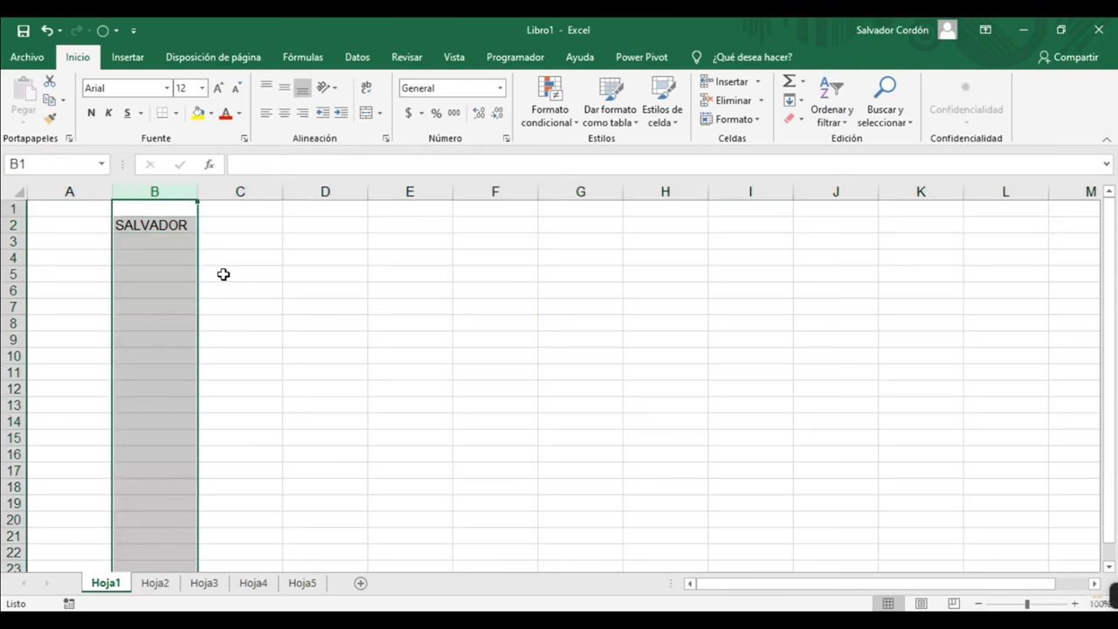
Format the name in cell B2 as bold red text on a yellow fill at font size 18.
left_click(170, 226)
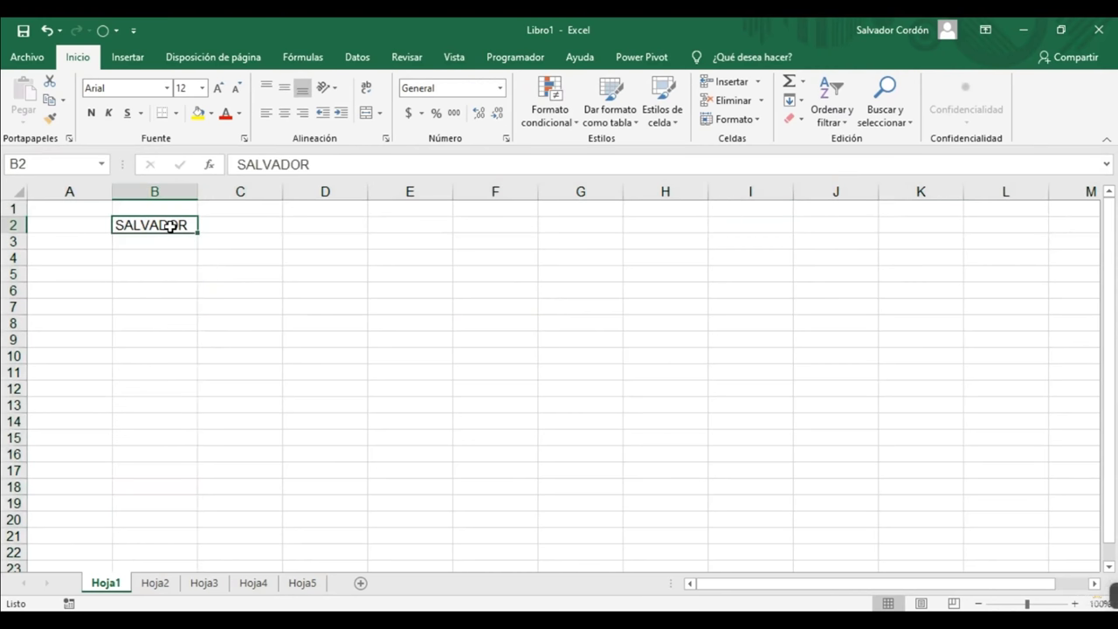
left_click(91, 112)
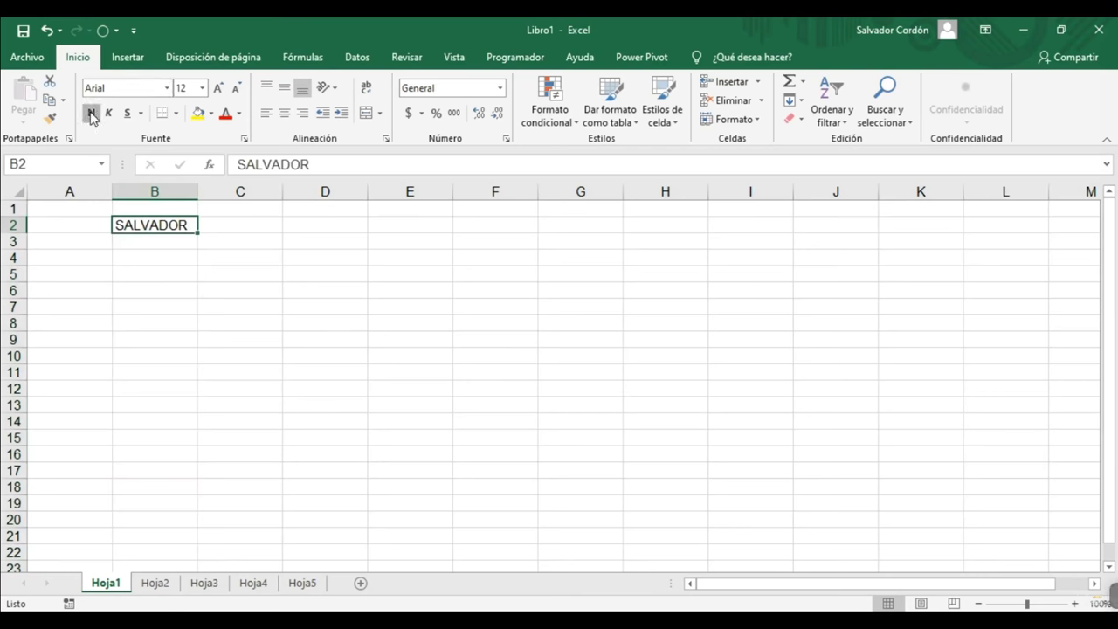
left_click(203, 115)
left_click(225, 114)
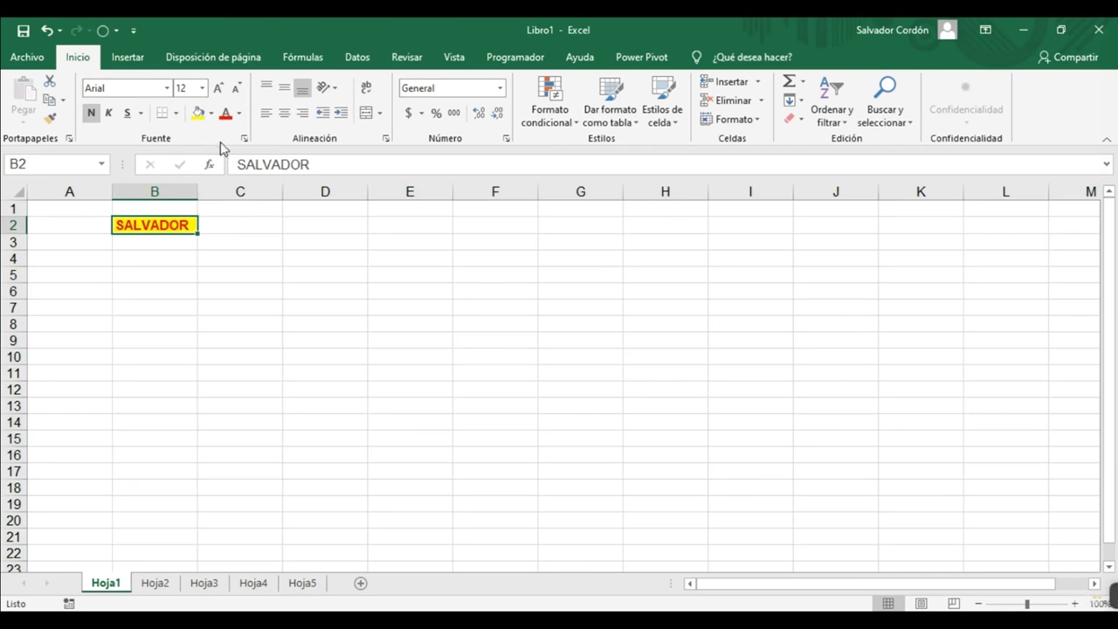
left_click(218, 88)
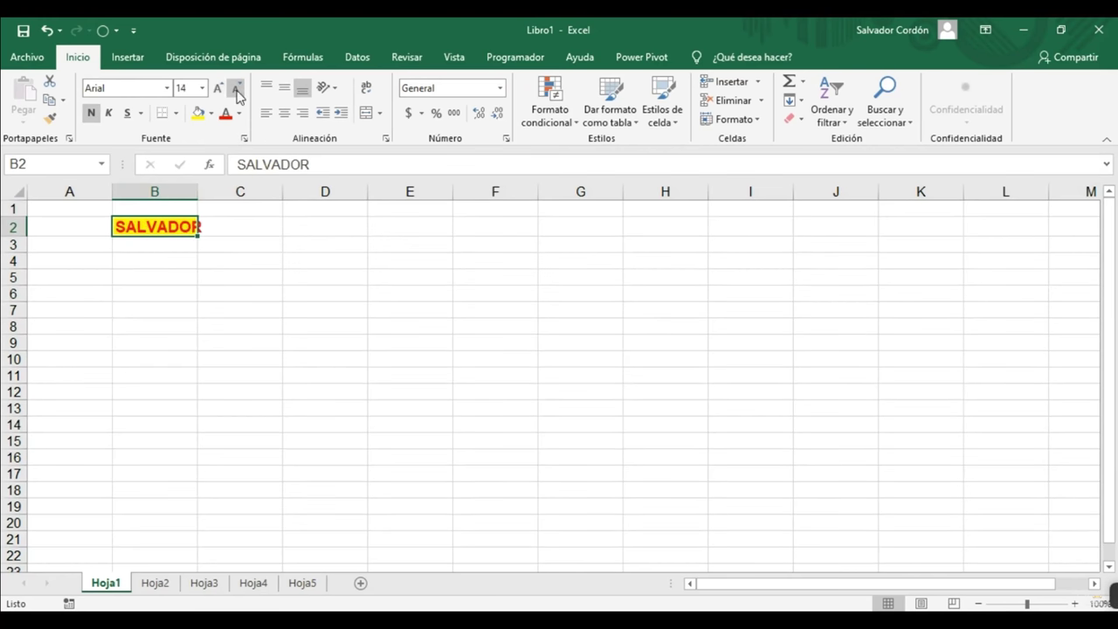
left_click(218, 90)
left_click(219, 90)
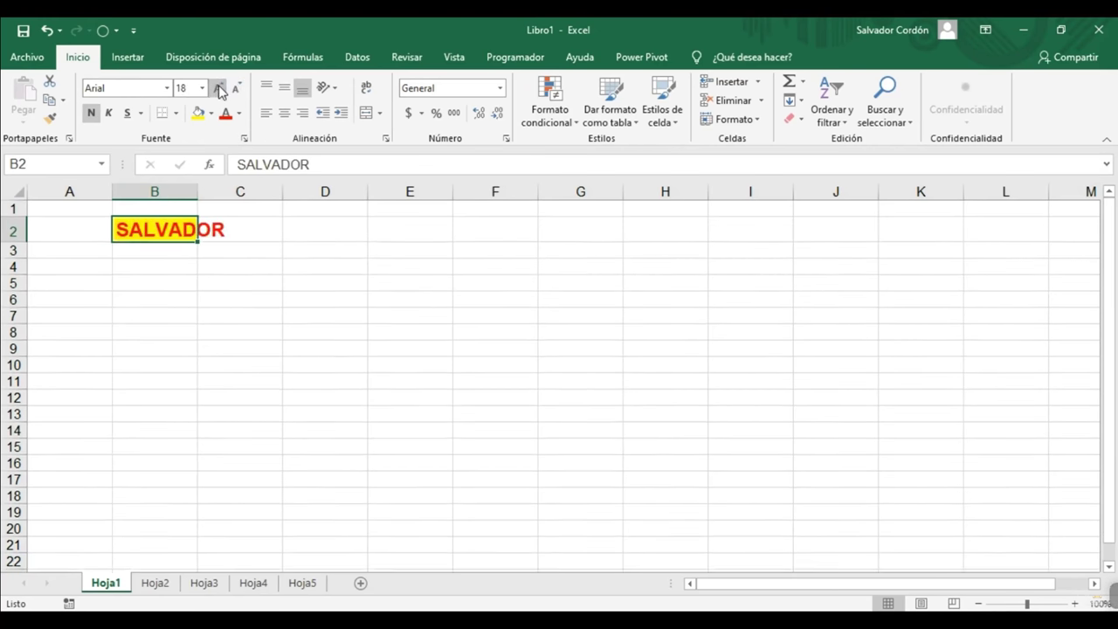
left_click(297, 344)
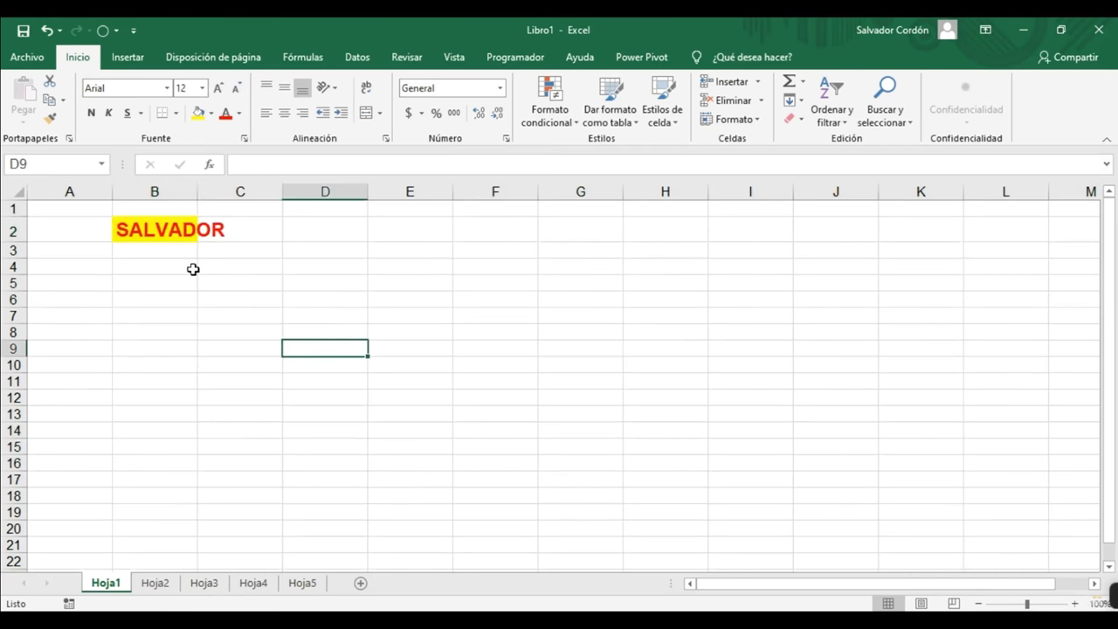
Autofit the width of column B to the name in cell B2.
left_click(175, 229)
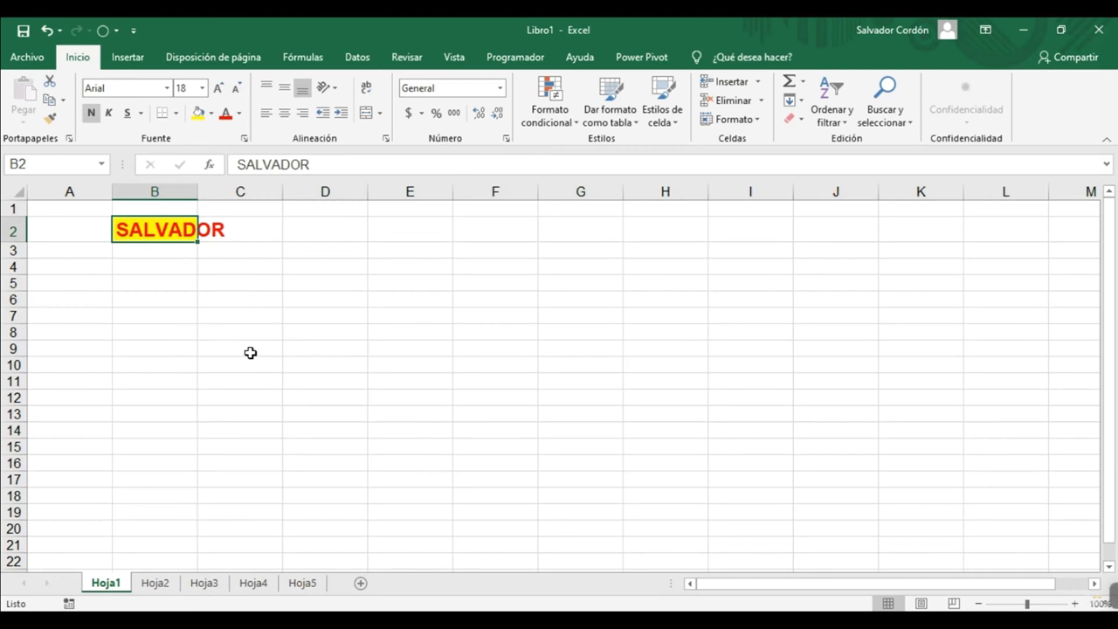
left_click(182, 192)
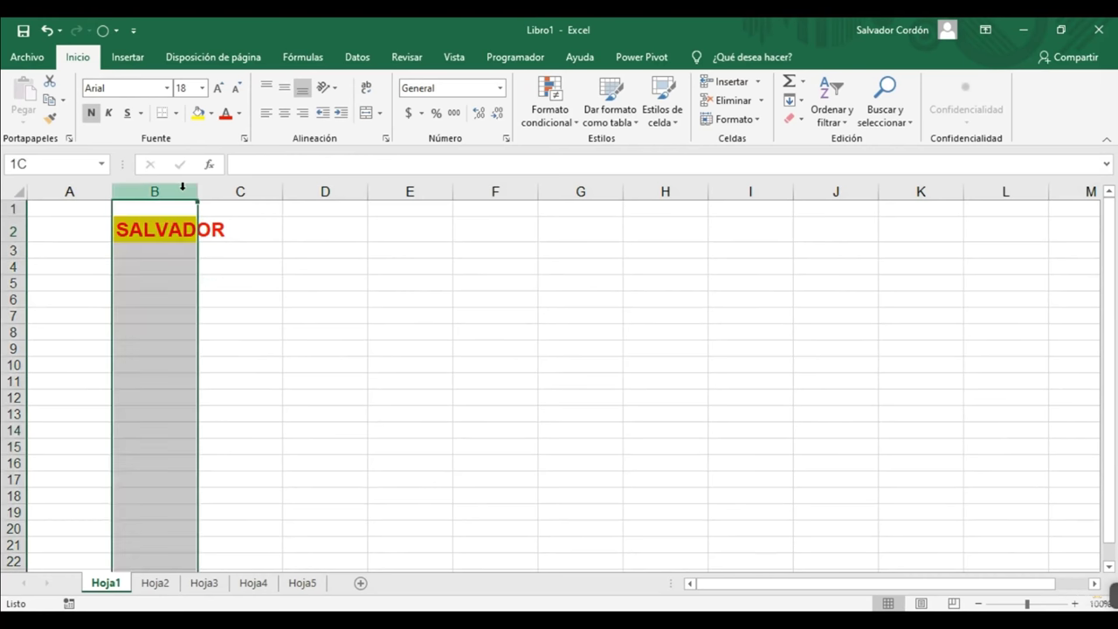
left_click(182, 225)
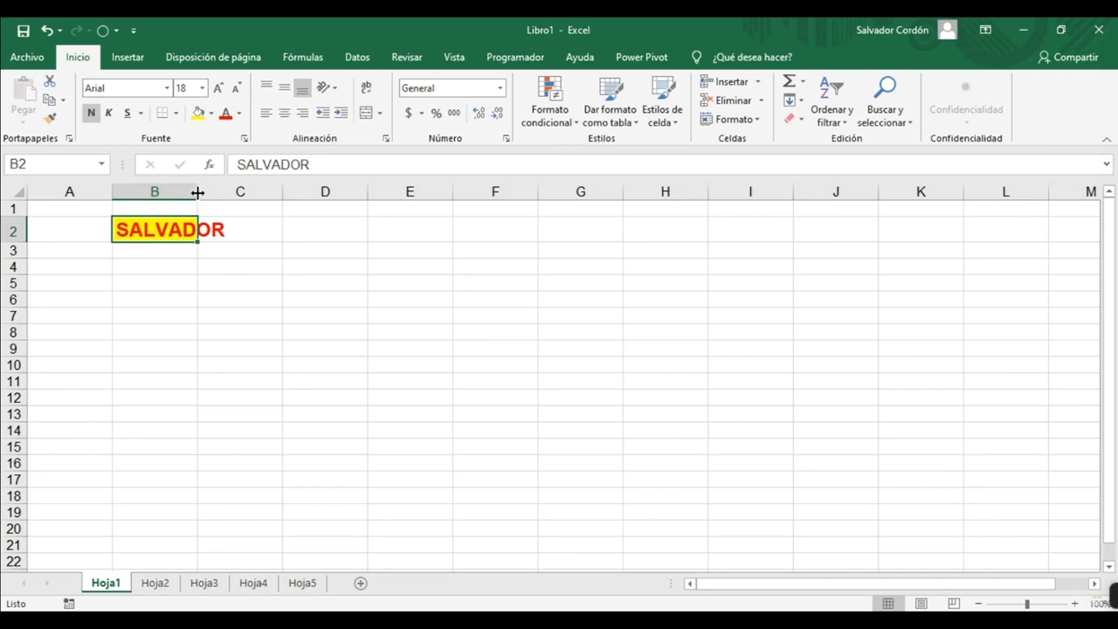
mouse_move(197, 192)
left_mouse_down()
mouse_move(262, 190)
mouse_move(189, 188)
left_mouse_up()
double_click(188, 189)
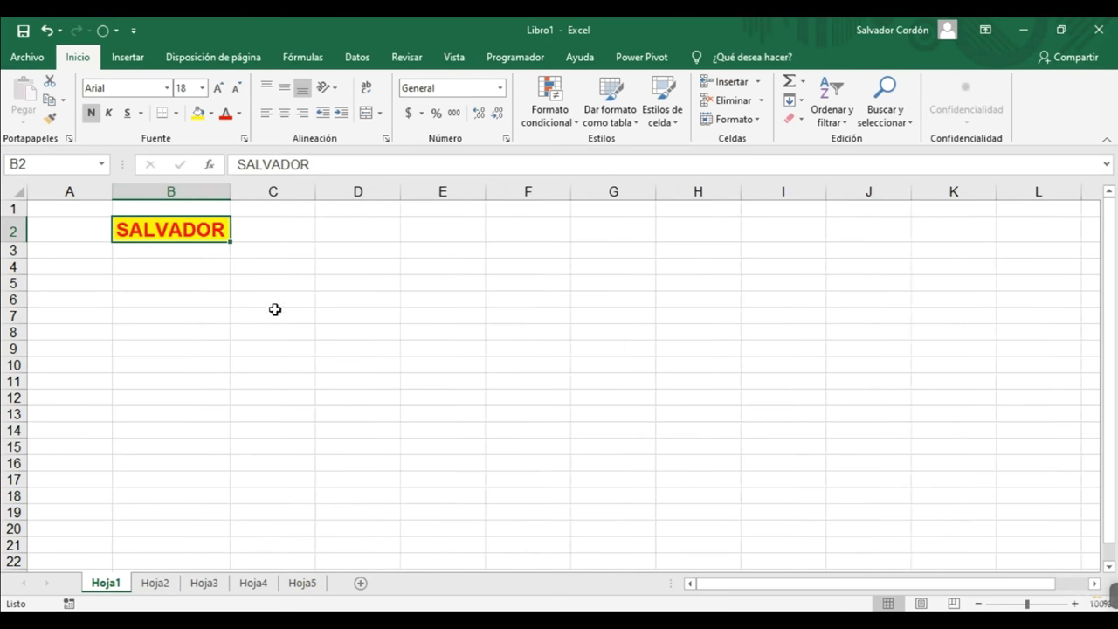
Enter 29 in cell C2, next to the name.
left_click(267, 229)
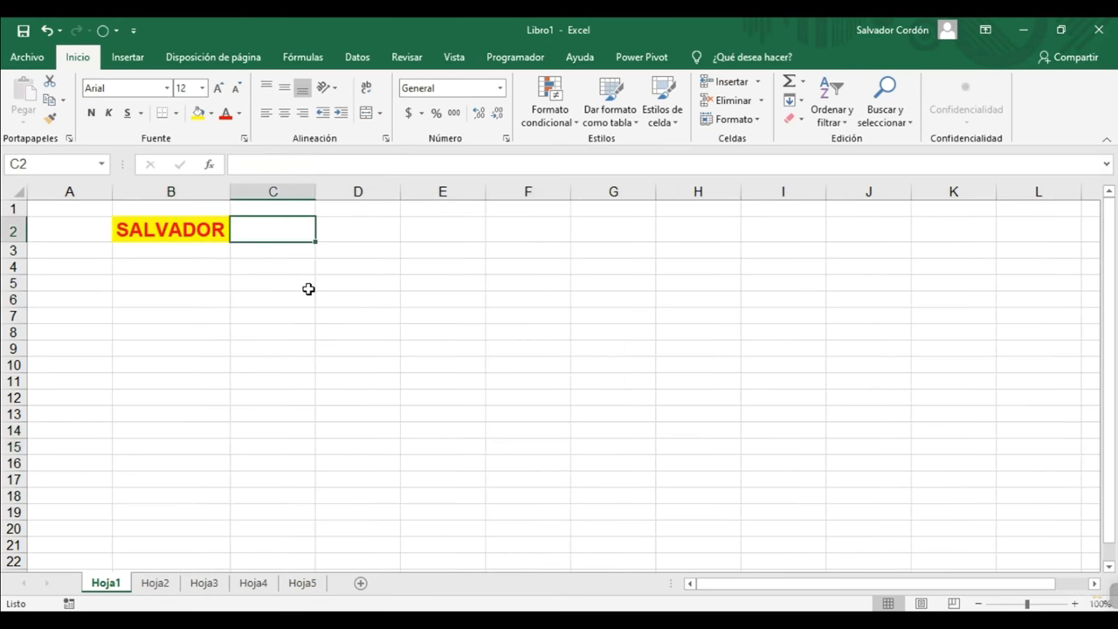
type("290")
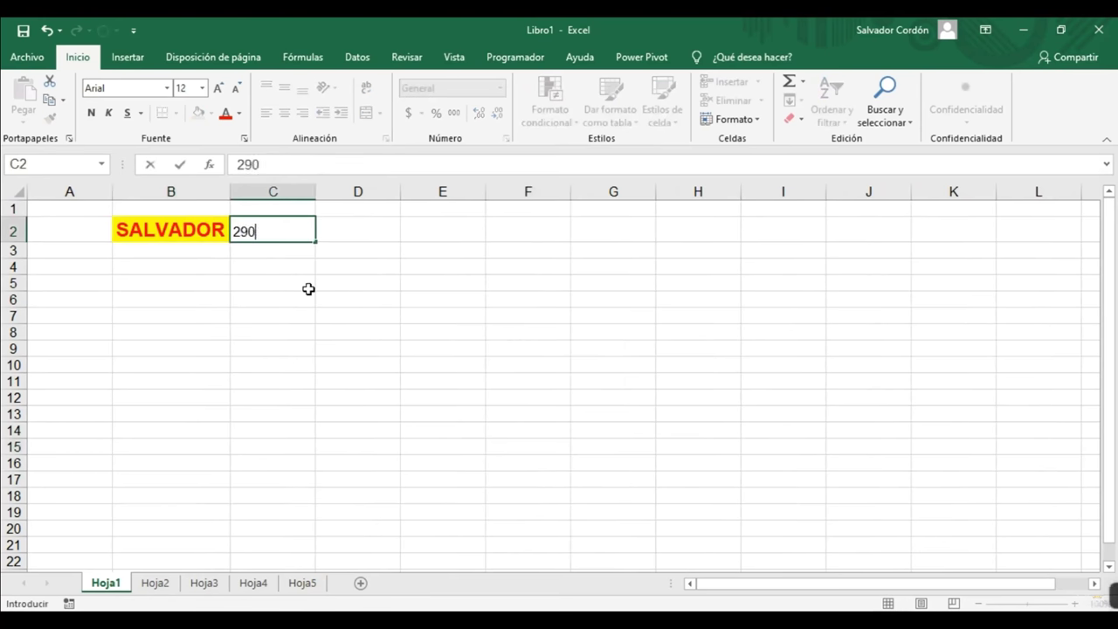
key("BackSpace")
key("Return")
Enter the first name followed by 29 in cell C4 and autofit the width of column C.
left_click(284, 285)
left_click(280, 268)
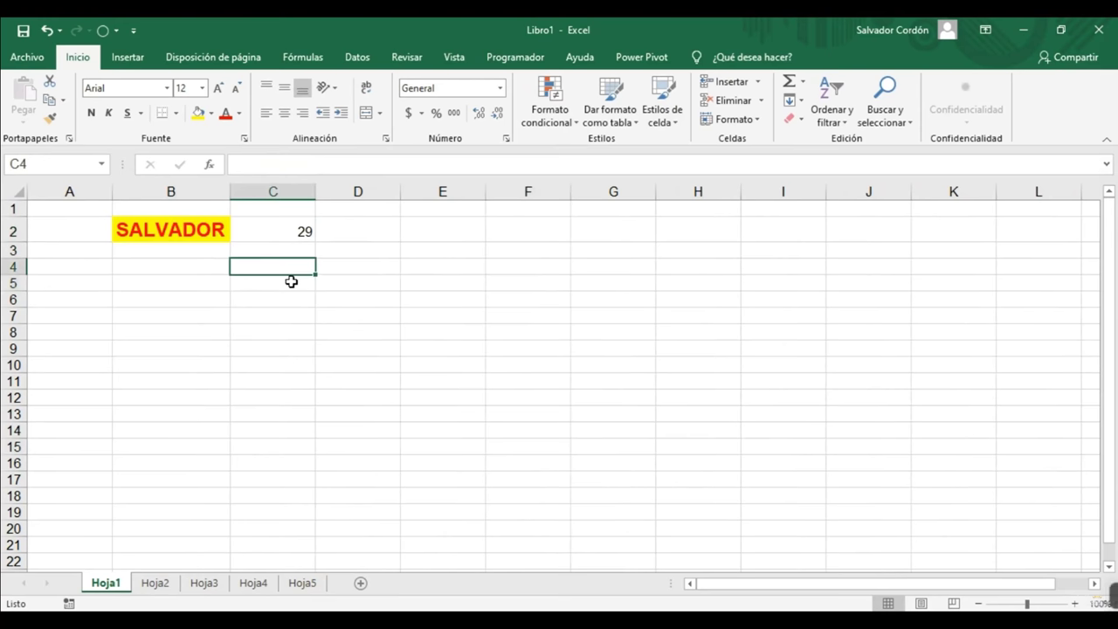
type("SALVADOR 29")
key("Return")
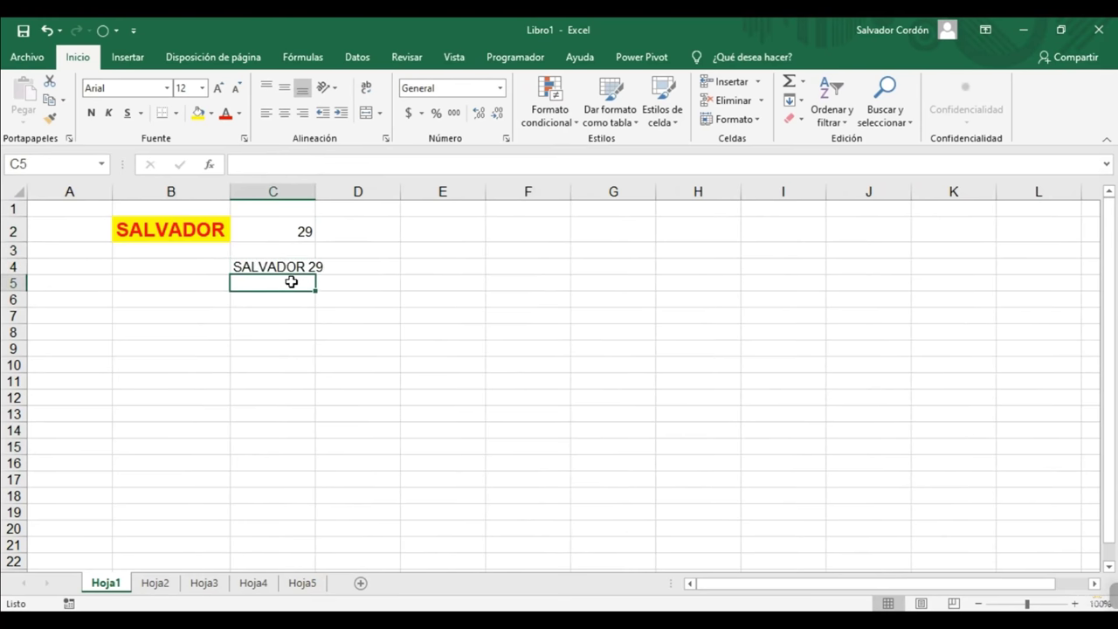
double_click(318, 190)
left_click(352, 300)
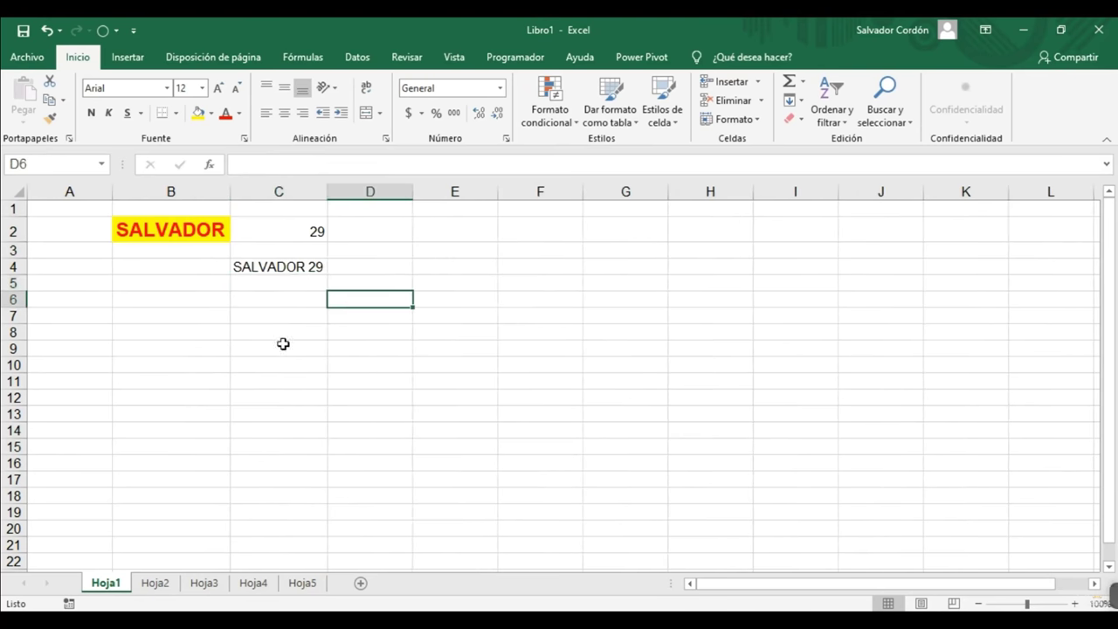
Clear the combined name and number from cell C4 and return to cell C2.
left_click(307, 259)
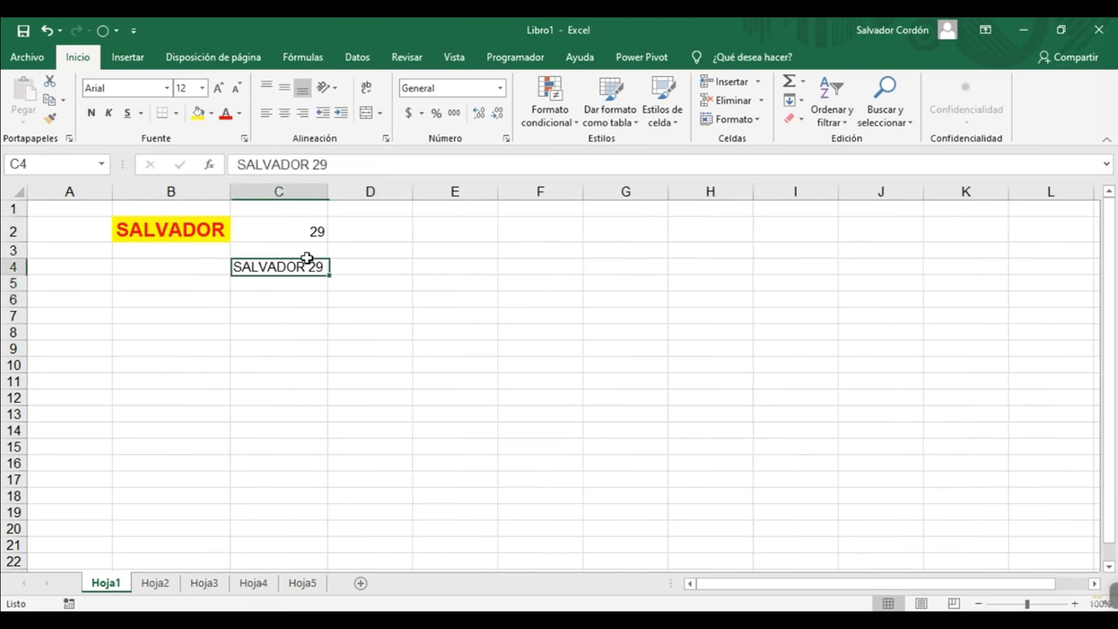
key("shift+Up")
key("Delete")
key("ctrl+Up")
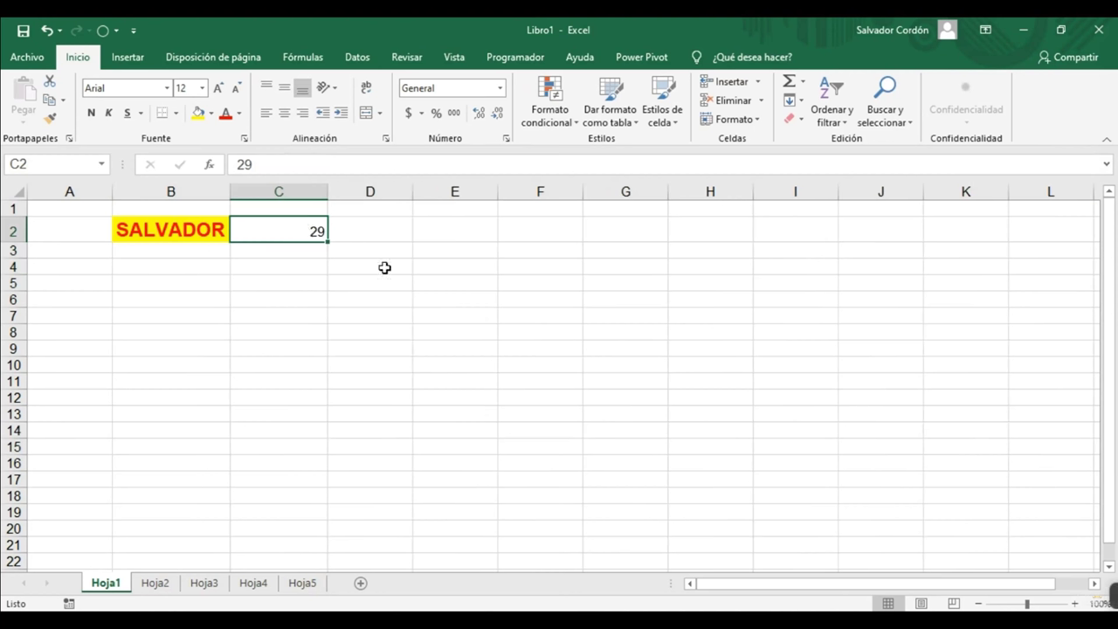
Try the Contabilidad and Número formats on the 29 in cell C2 and restore its General format.
left_click(408, 113)
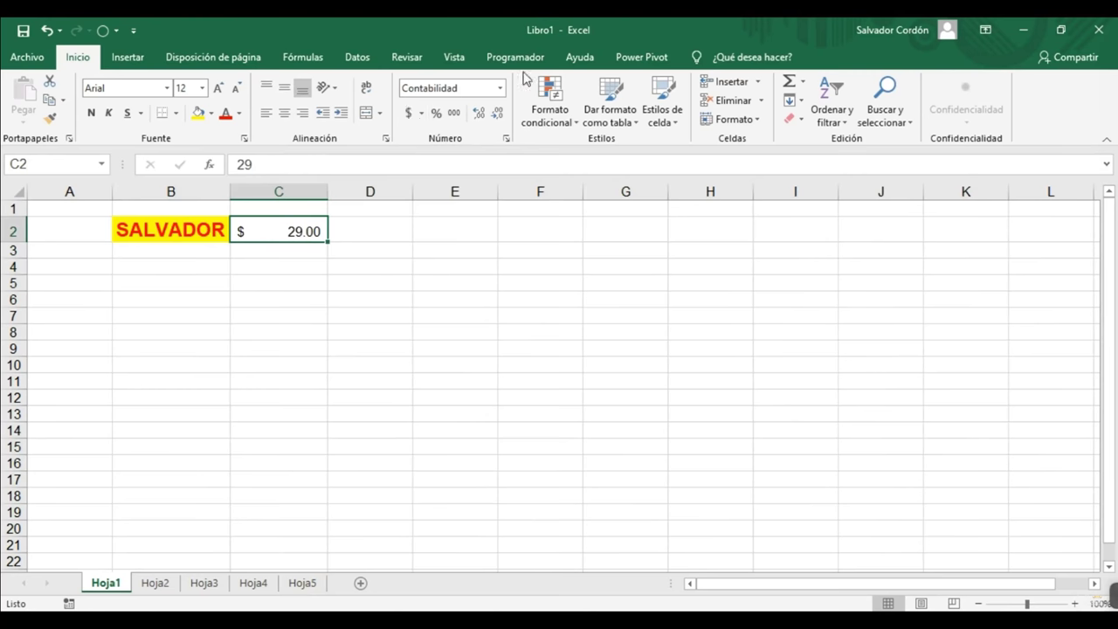
left_click(500, 87)
left_click(491, 162)
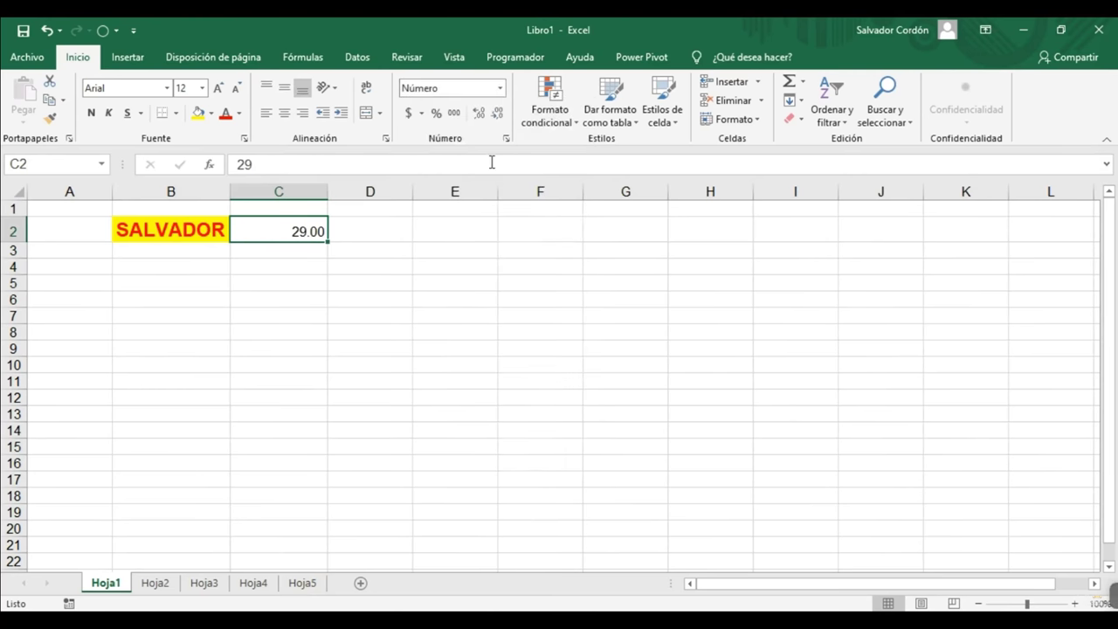
left_click(502, 87)
left_click(454, 111)
left_click(499, 88)
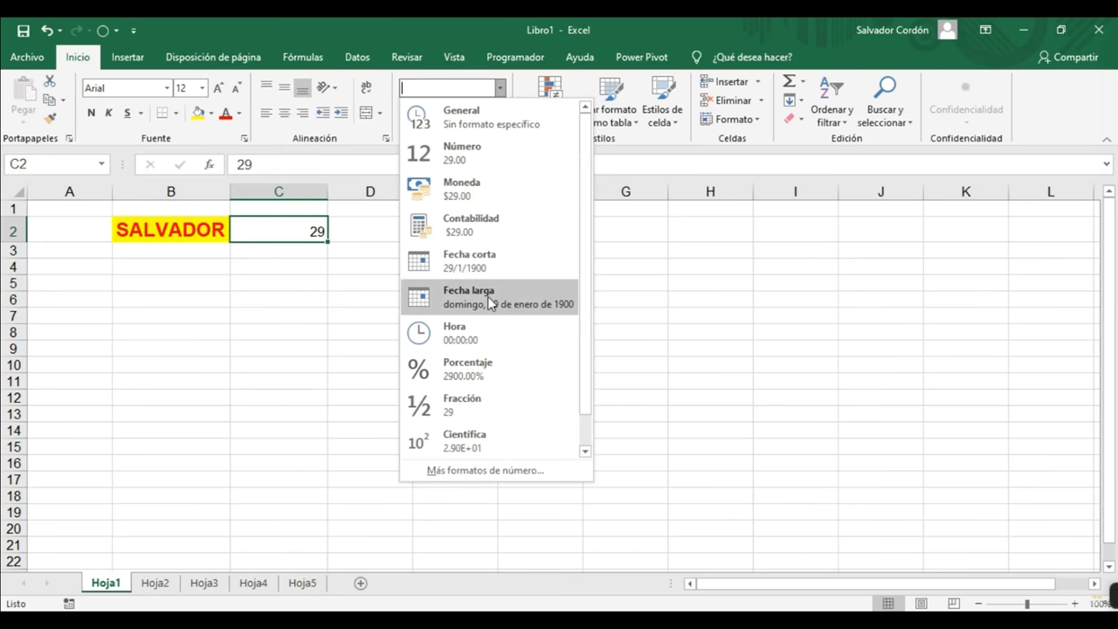
left_click(282, 225)
left_click_drag(300, 220, 312, 232)
key("ctrl+z")
Enter the date 01/01/2018 in cell E2.
left_click(458, 241)
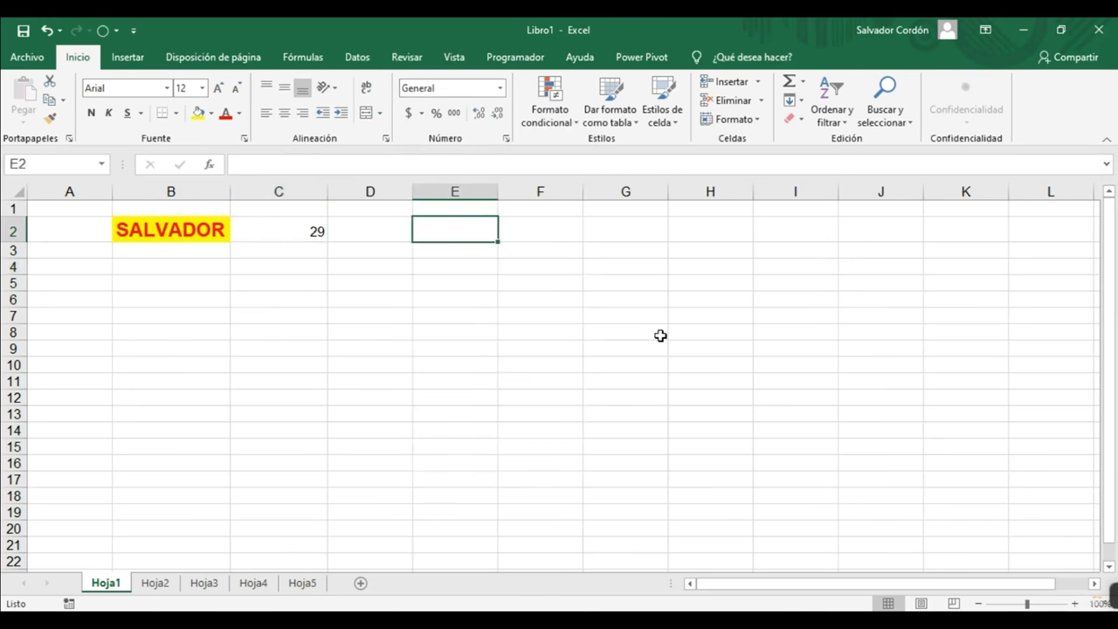
type("01")
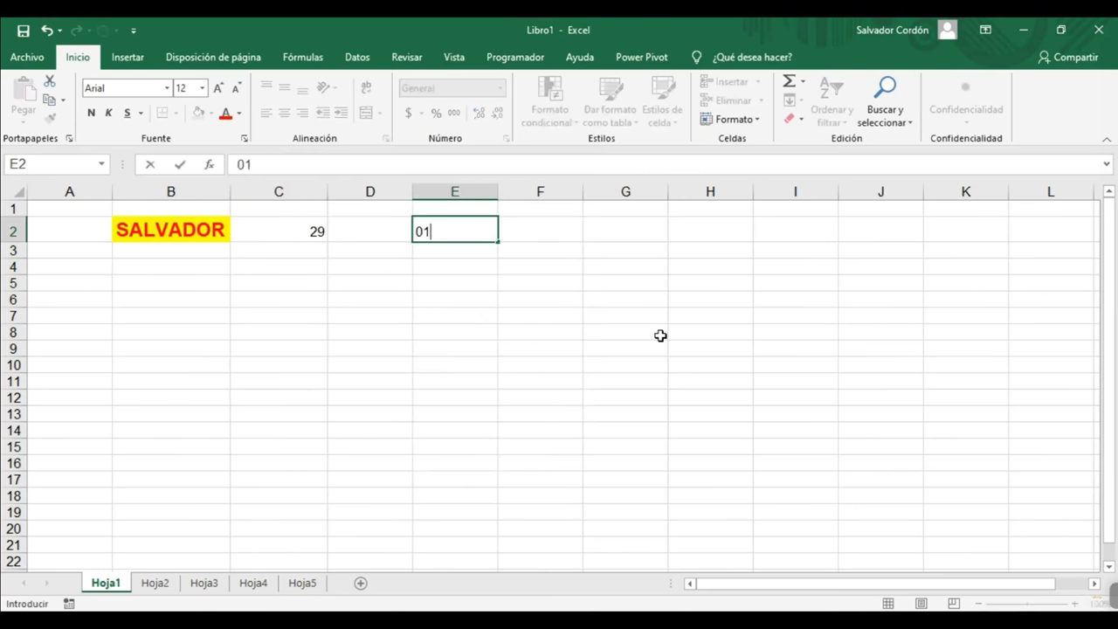
type("/01/")
type("018")
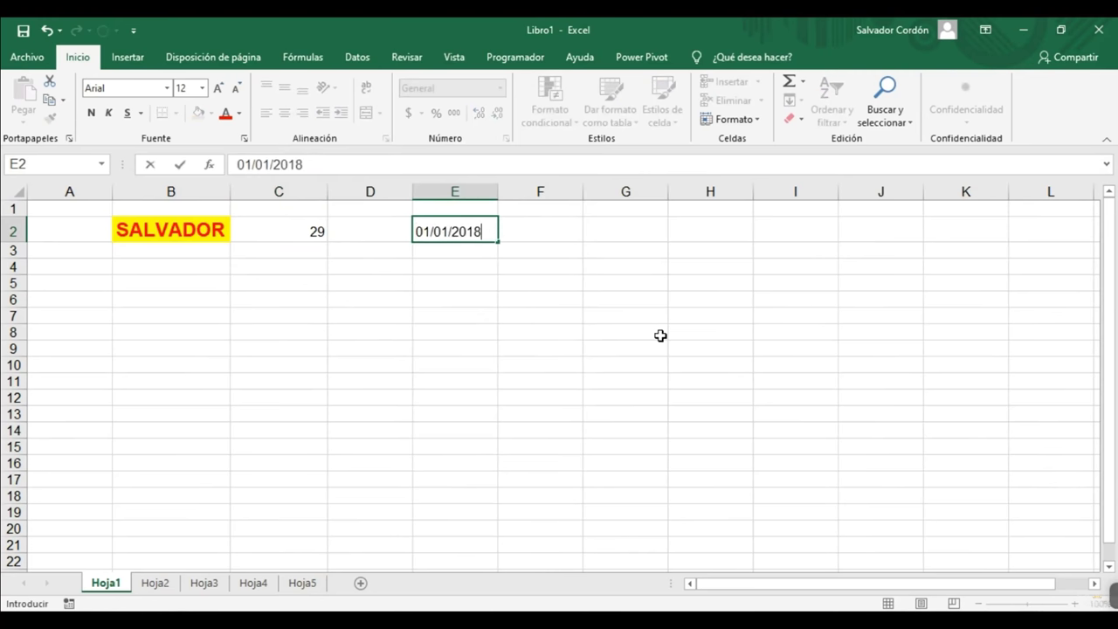
key("Return")
Apply the Fecha larga format to the date in cell E2 and widen column E to show it in full.
left_click(556, 289)
key("Up")
key("Up")
key("Up")
key("Left")
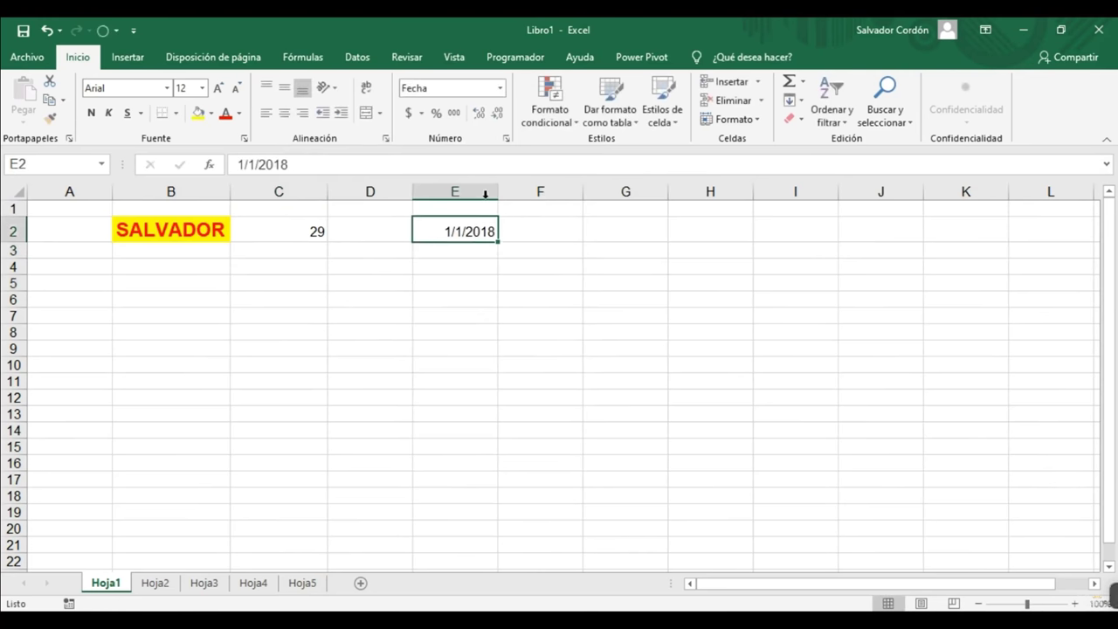
left_click(501, 89)
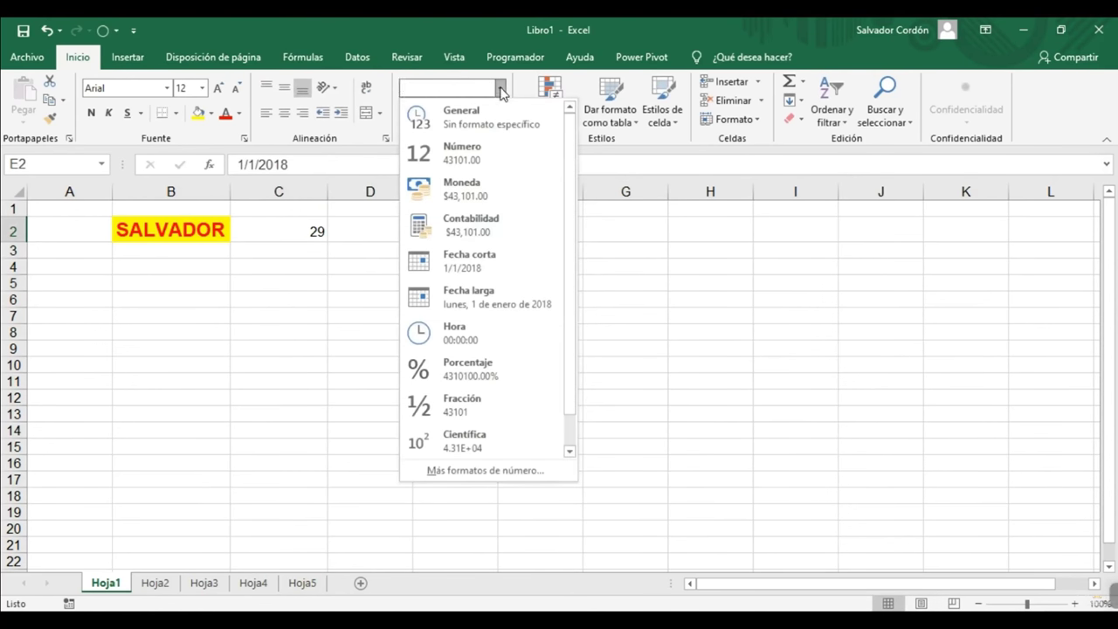
left_click(476, 298)
left_click(572, 191)
left_click_drag(599, 193, 599, 193)
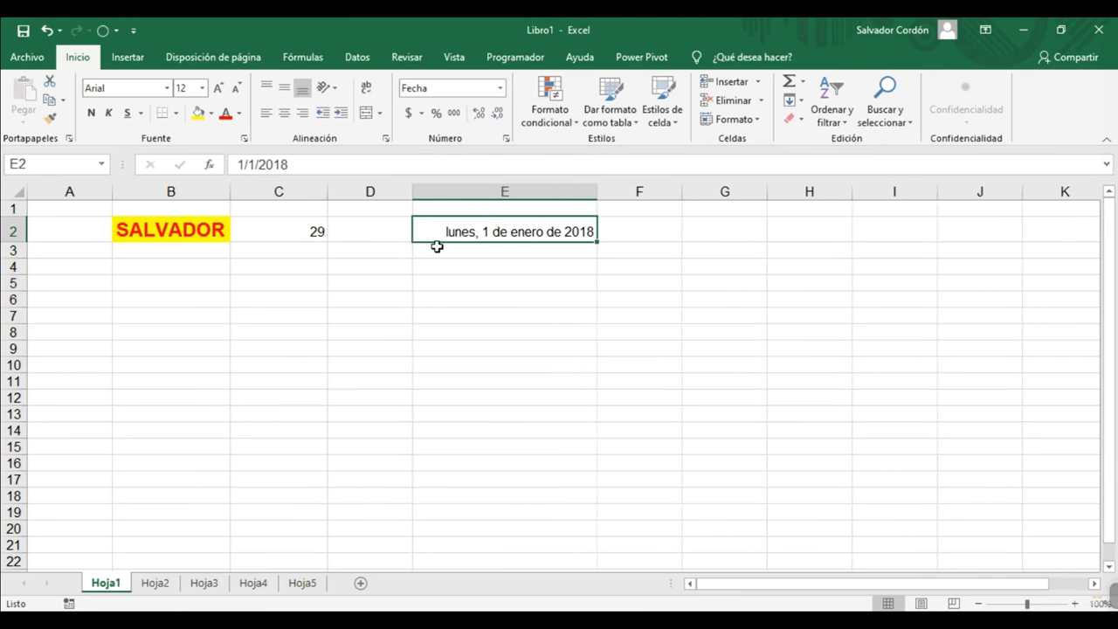
left_click(545, 265)
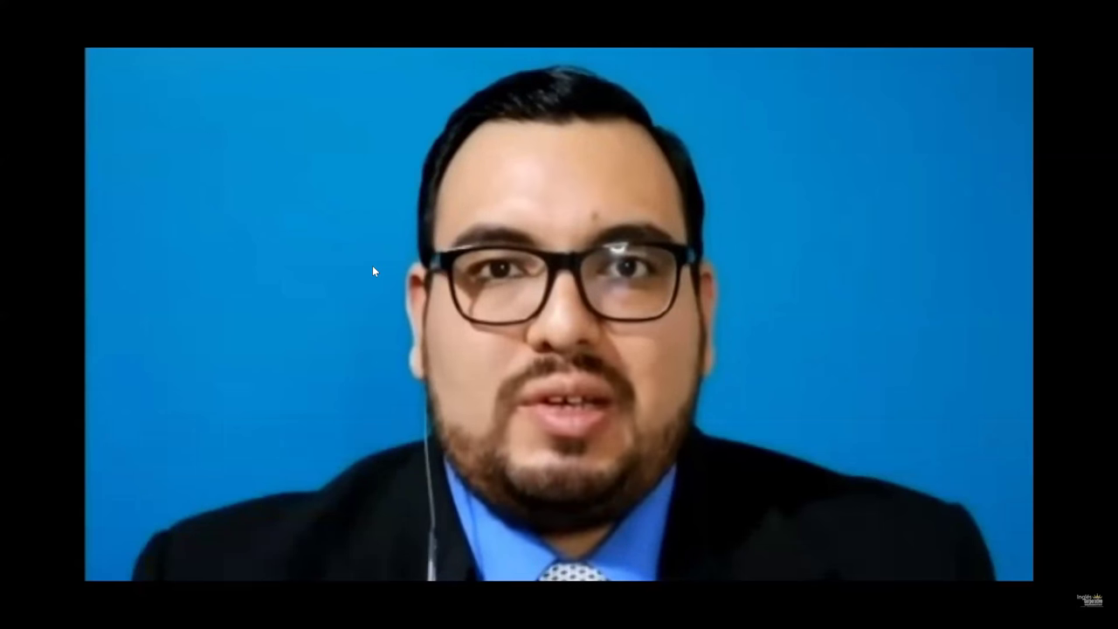
mouse_move(373, 271)
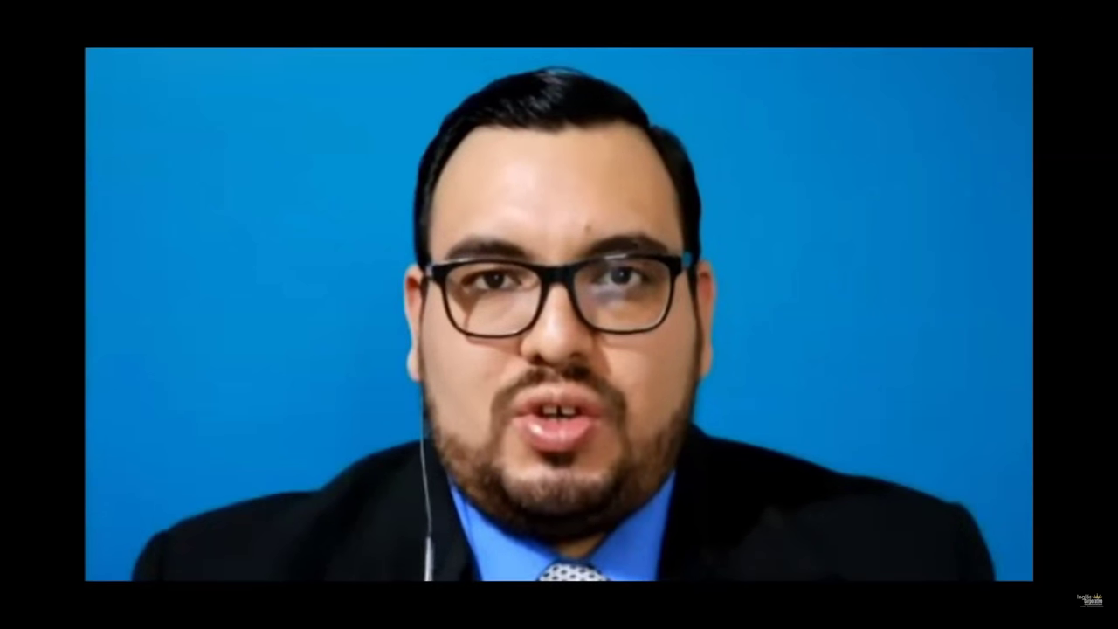
mouse_move(222, 347)
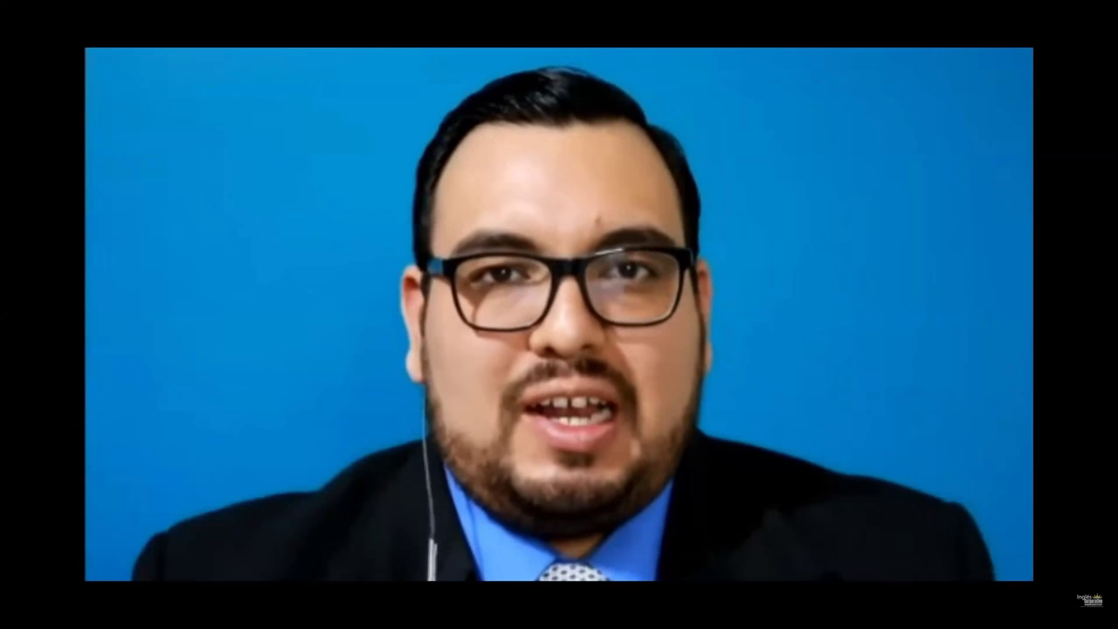
mouse_move(456, 424)
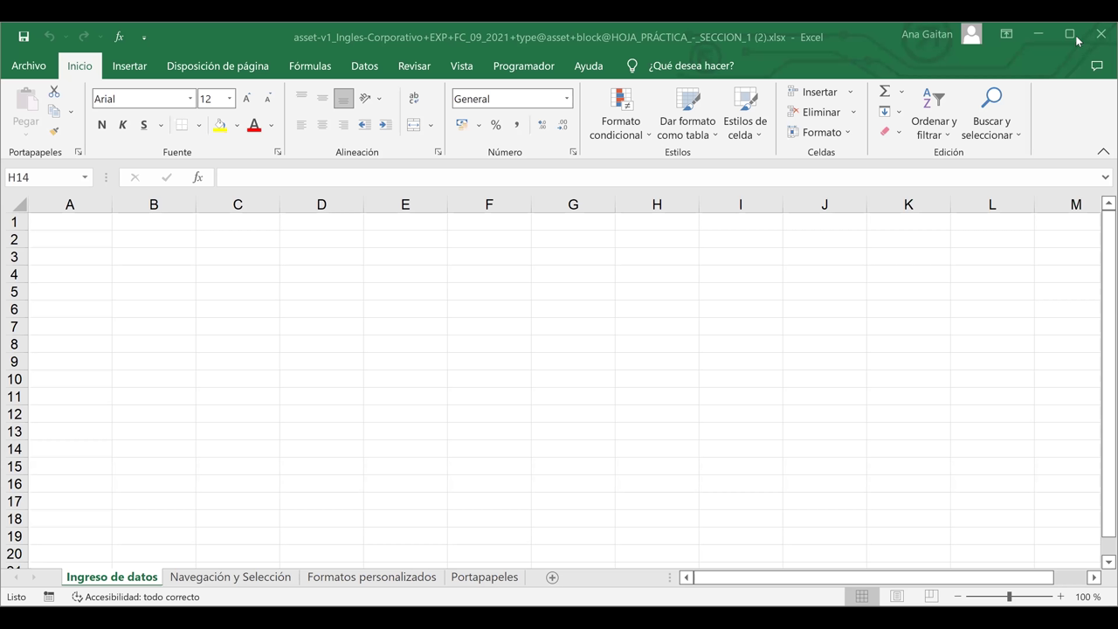
Maximize the window of the HOJA_PRÁCTICA_-_SECCION_1 practice workbook and select cell O18 on the Ingreso de datos sheet.
left_click(1075, 35)
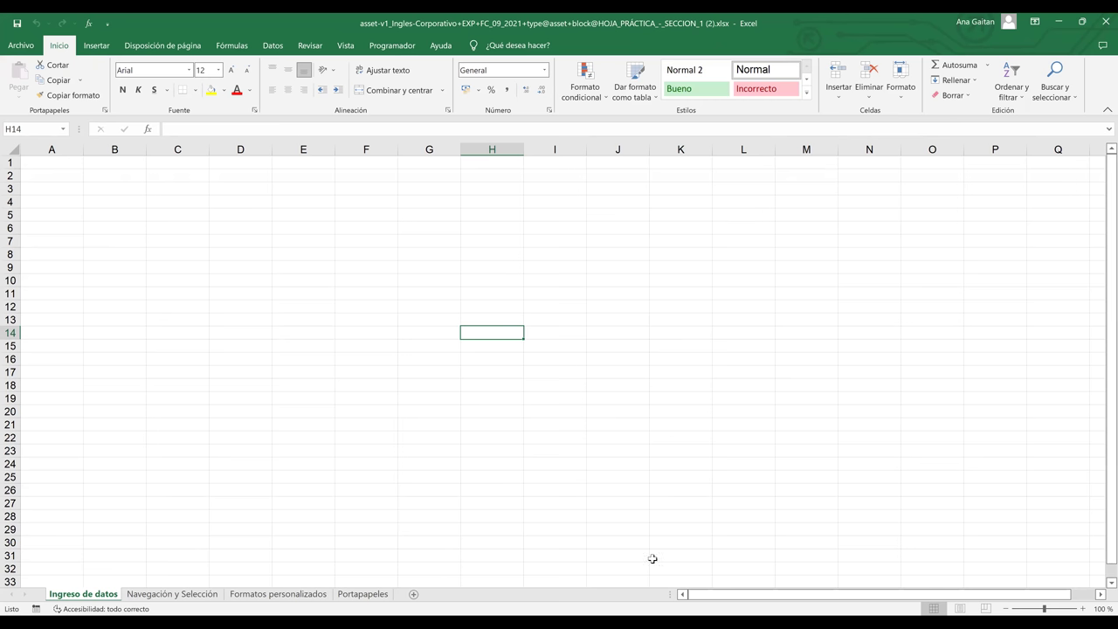
left_click(911, 385)
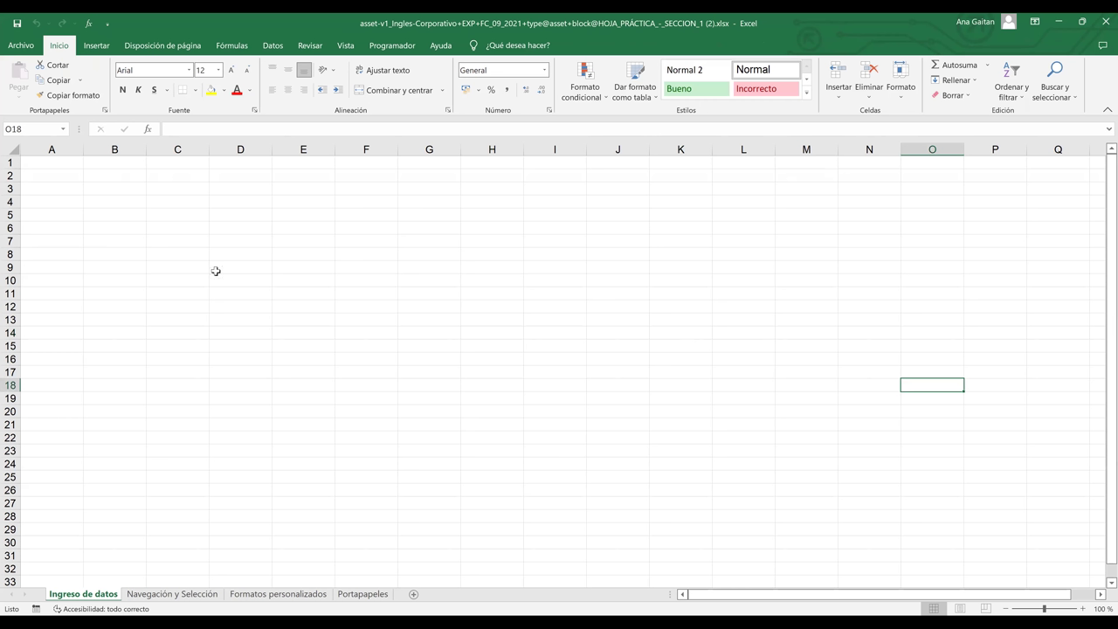
Look over the file options and the formula and data commands, and return to the basic formatting commands.
left_click(26, 48)
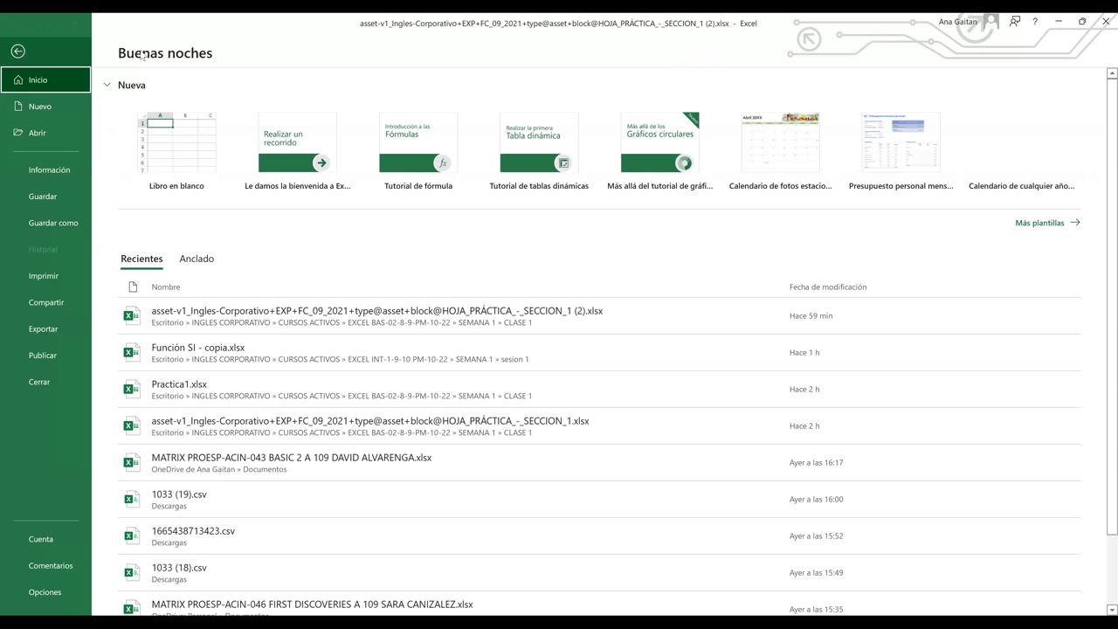
key("Escape")
scroll(229, 45, "down", 2)
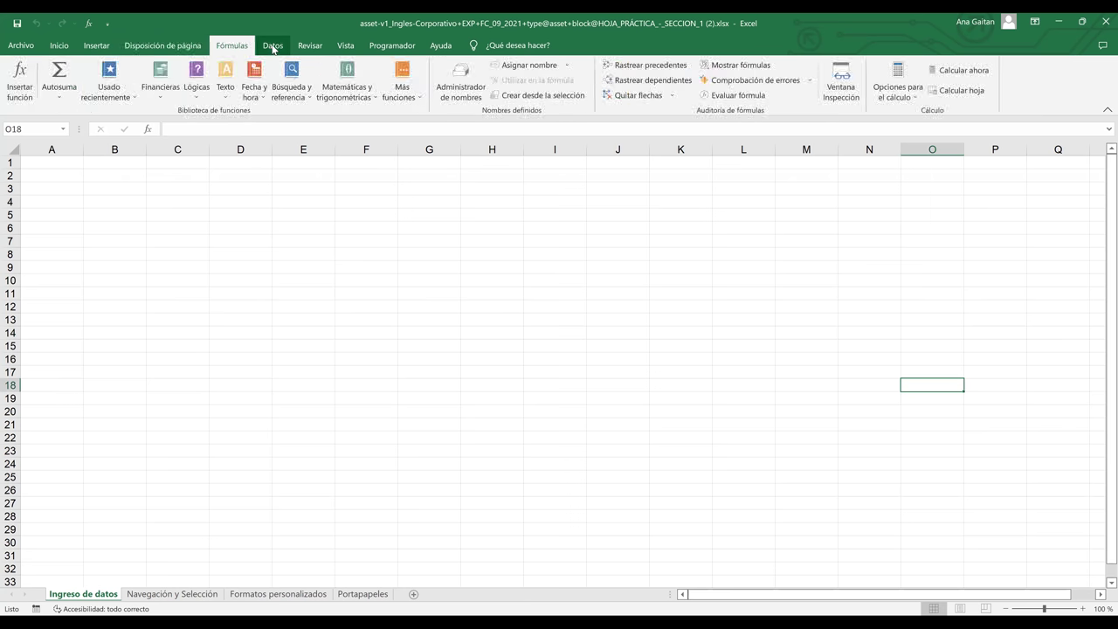
scroll(297, 59, "down", 1)
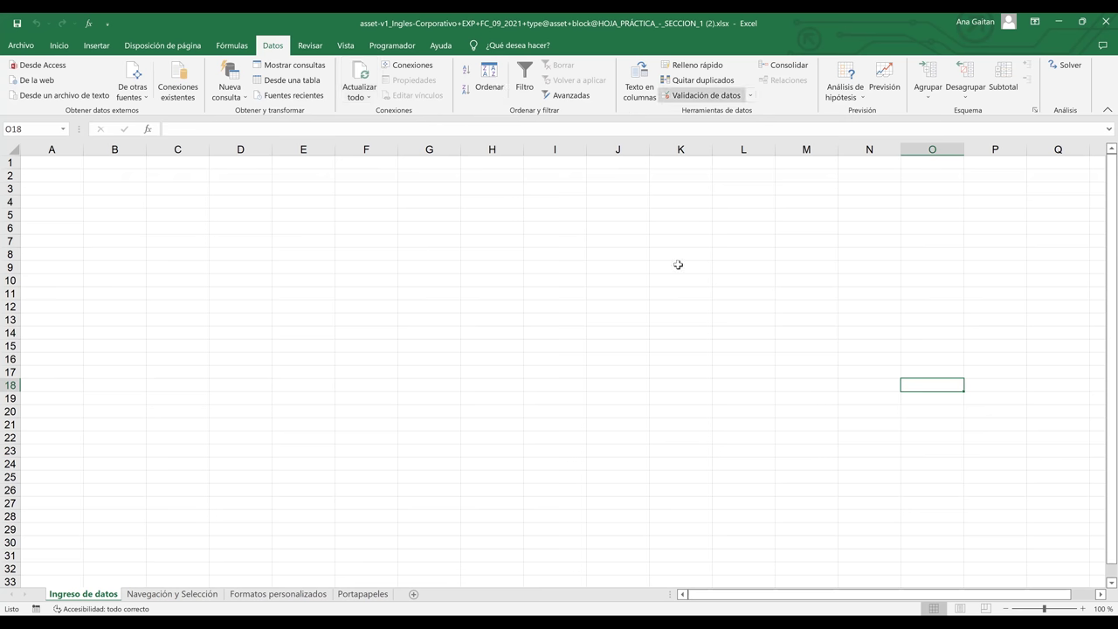
left_click(676, 266)
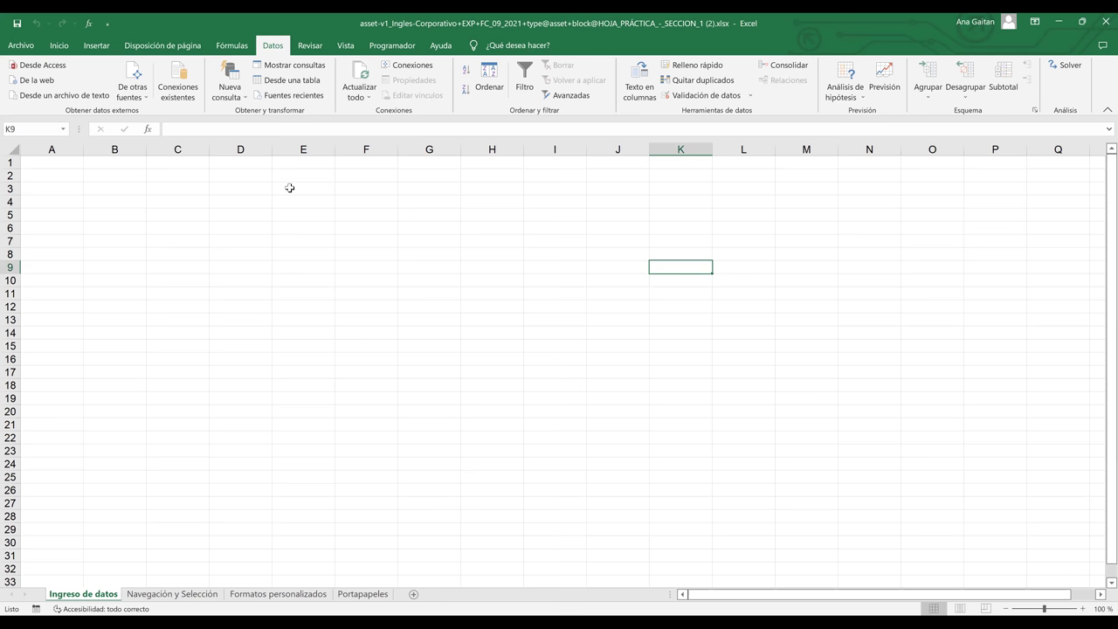
left_click(303, 228)
left_click(295, 180)
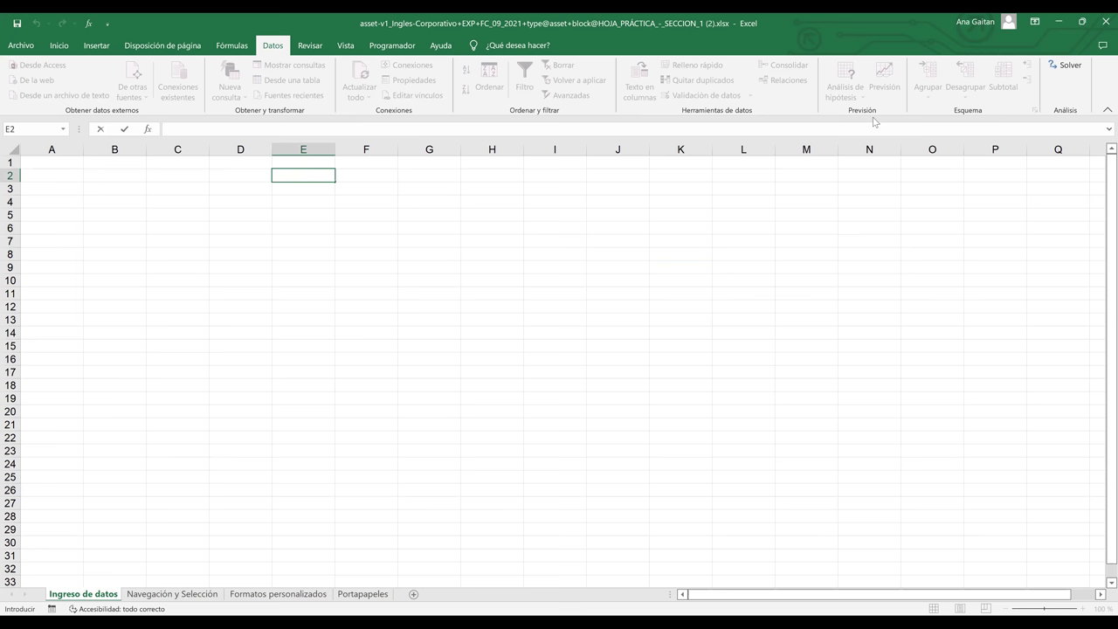
left_click(64, 39)
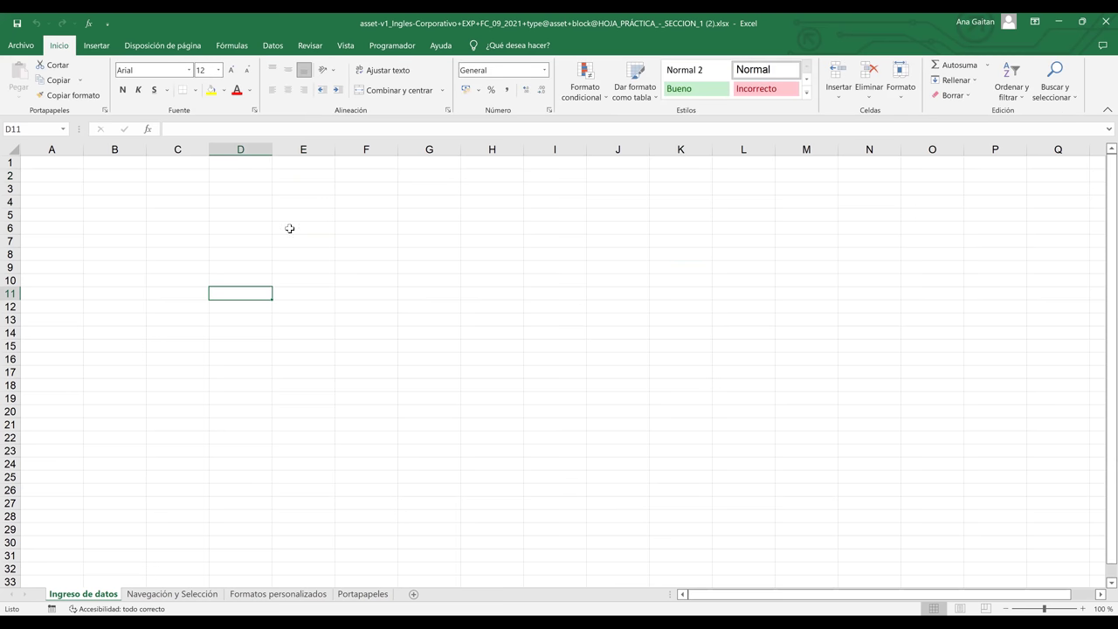
Try the enter and edit modes on empty cell E5, leaving it for neighbouring cells without adding content.
left_click(324, 212)
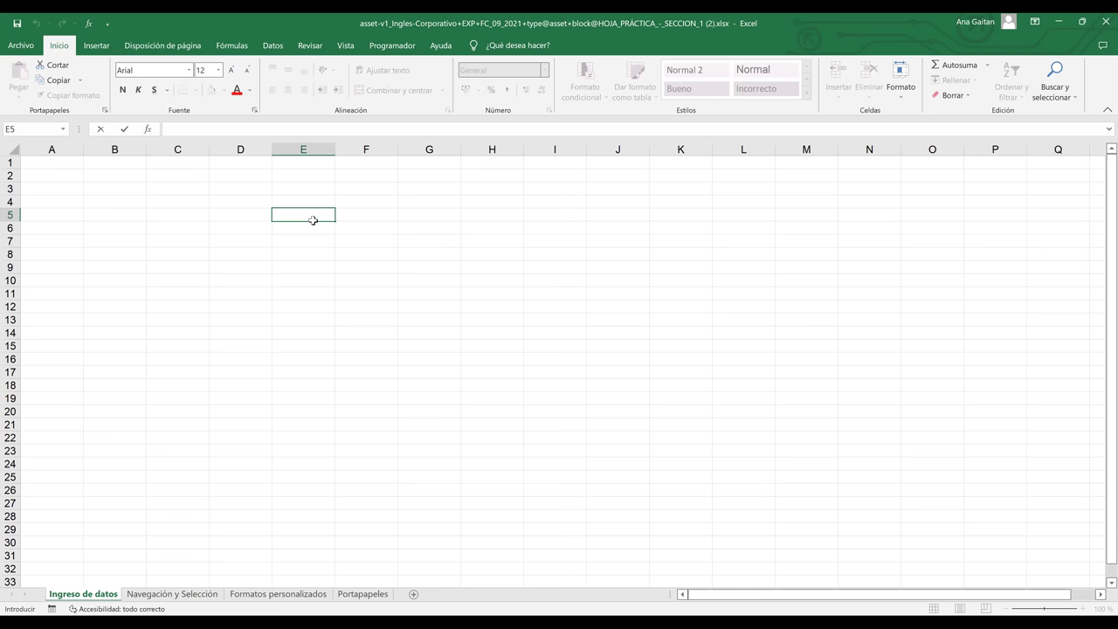
key("Right")
key("Down")
key("Down")
key("Down")
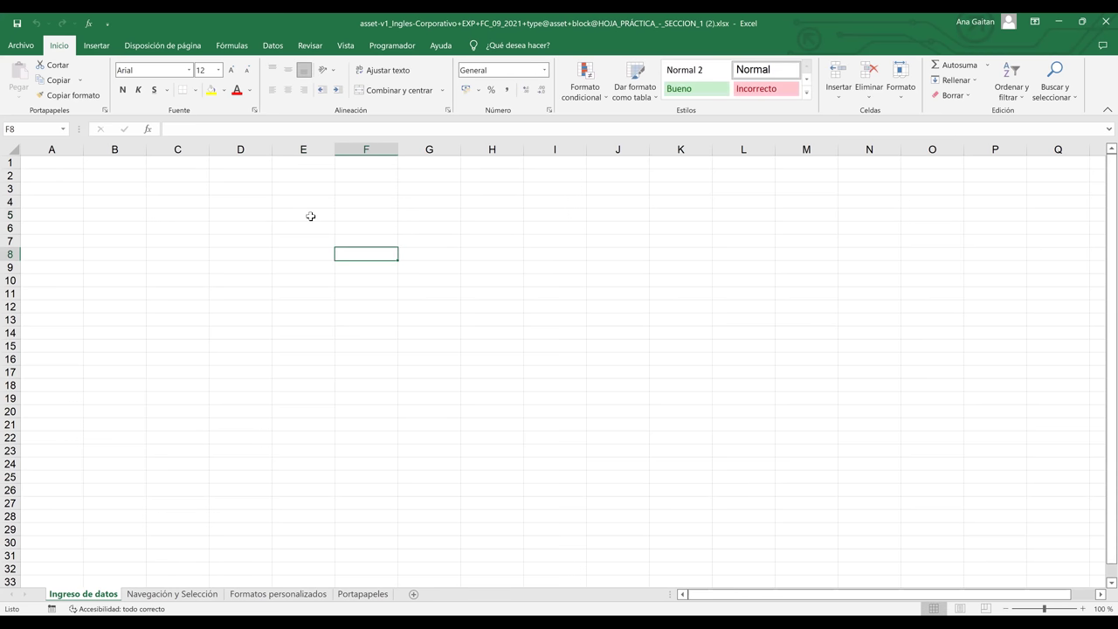
left_click(310, 215)
key("F2")
left_click(324, 253)
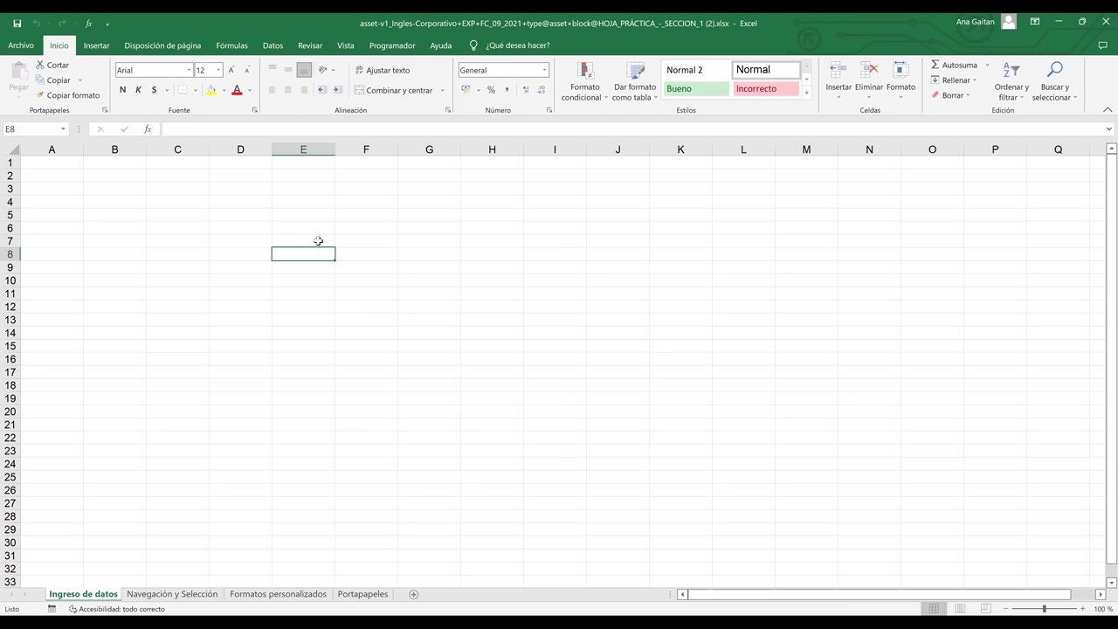
Start entering hola in cell E5 in edit mode and cancel the entry.
left_click(290, 211)
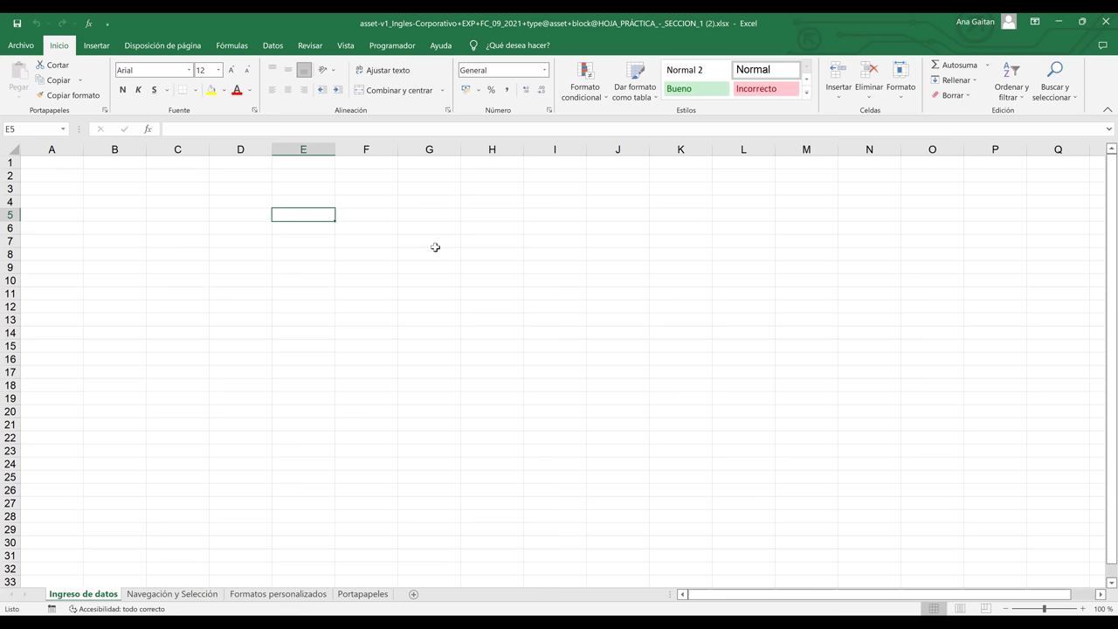
key("F2")
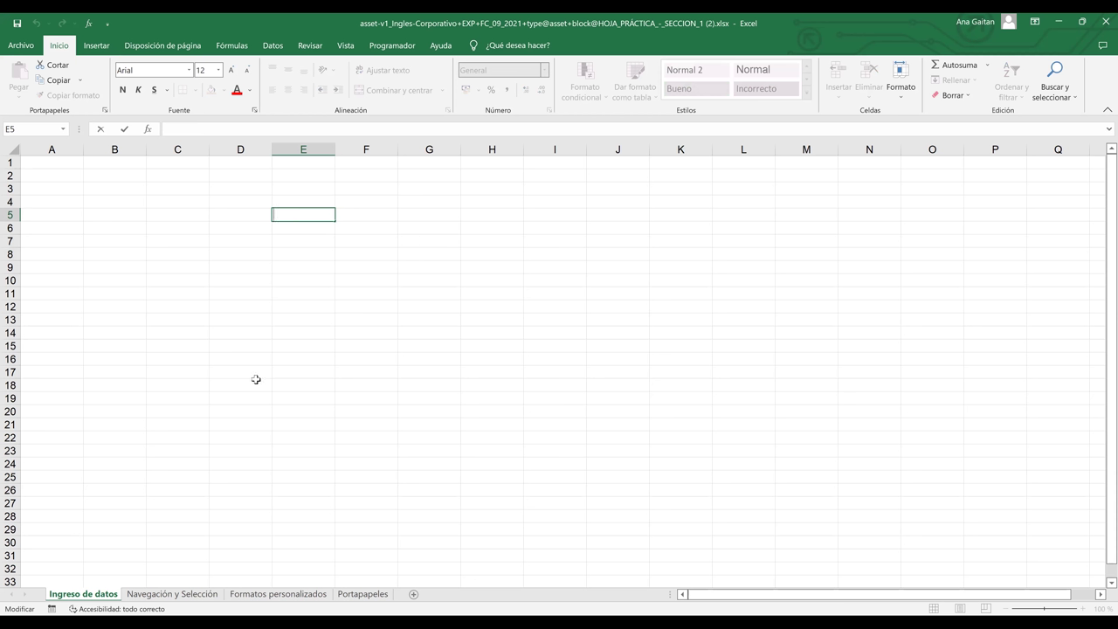
type("hola")
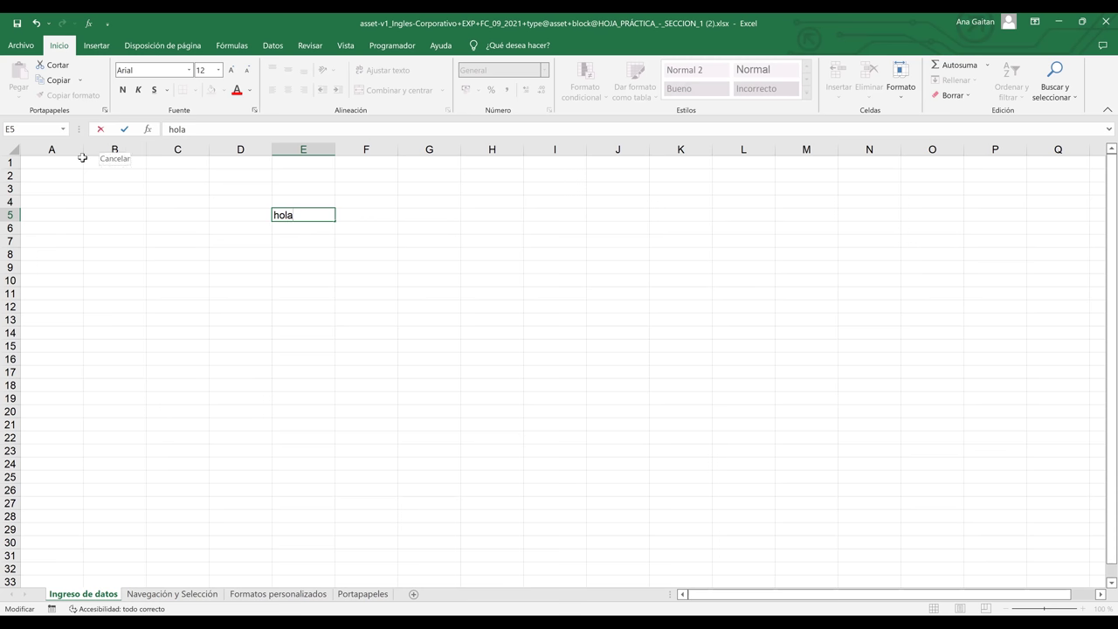
key("Escape")
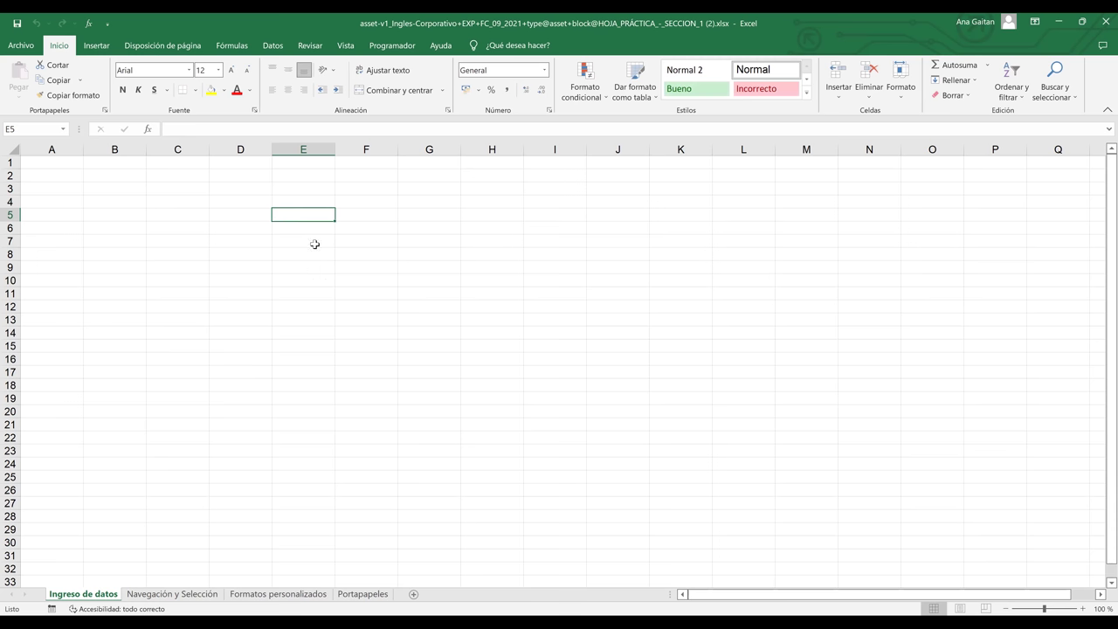
Enter hola in cell E5 in edit mode, keeping the cell selected.
key("F2")
type("hola")
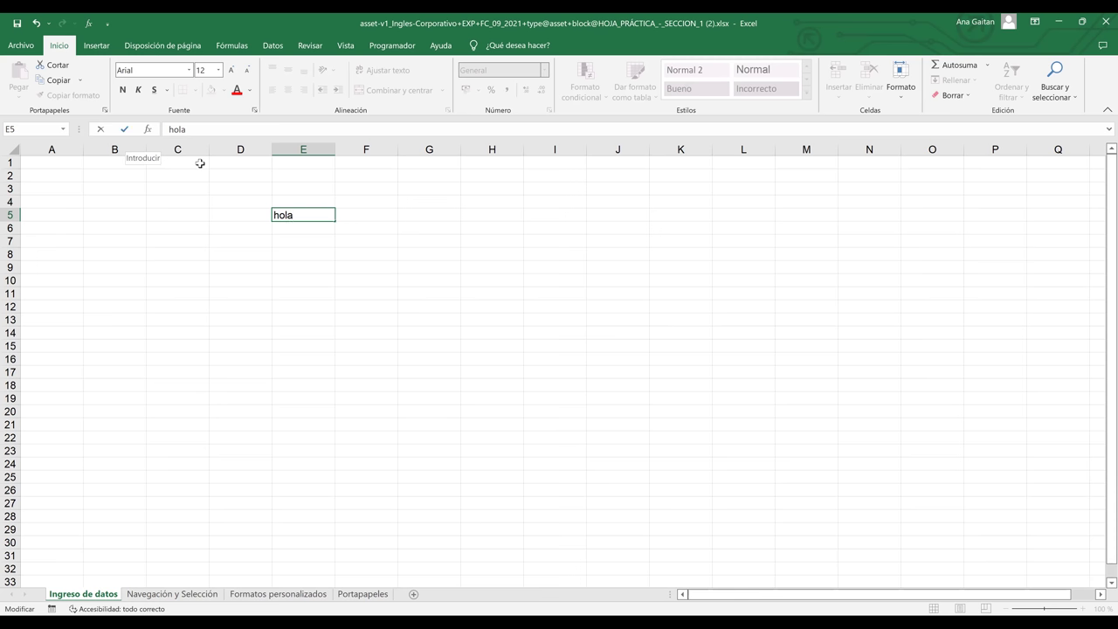
key("ctrl+Return")
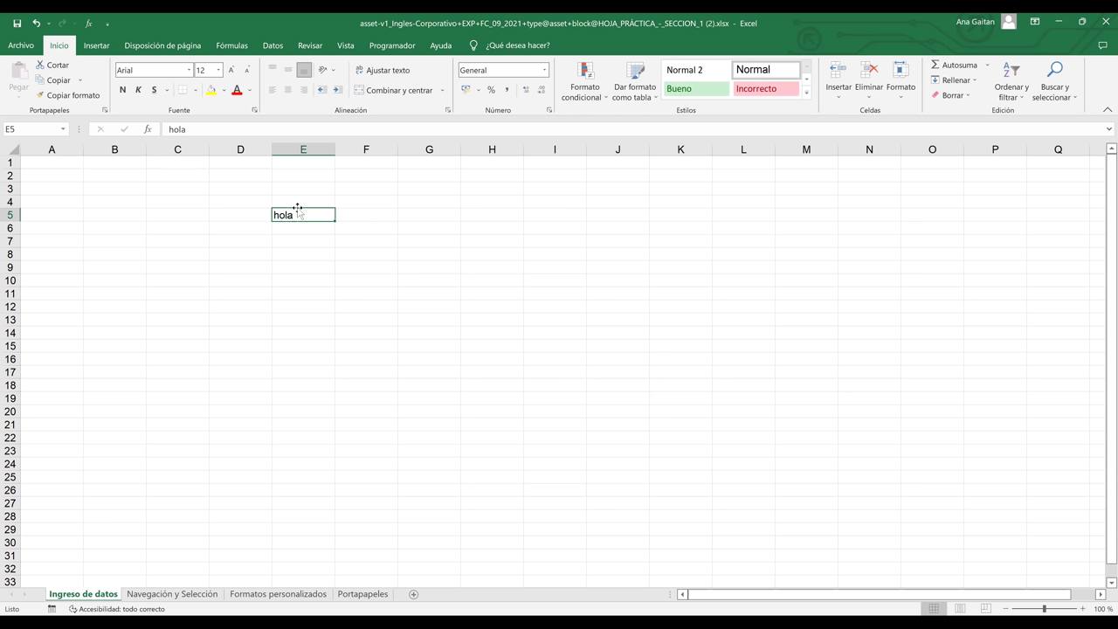
left_click(371, 401)
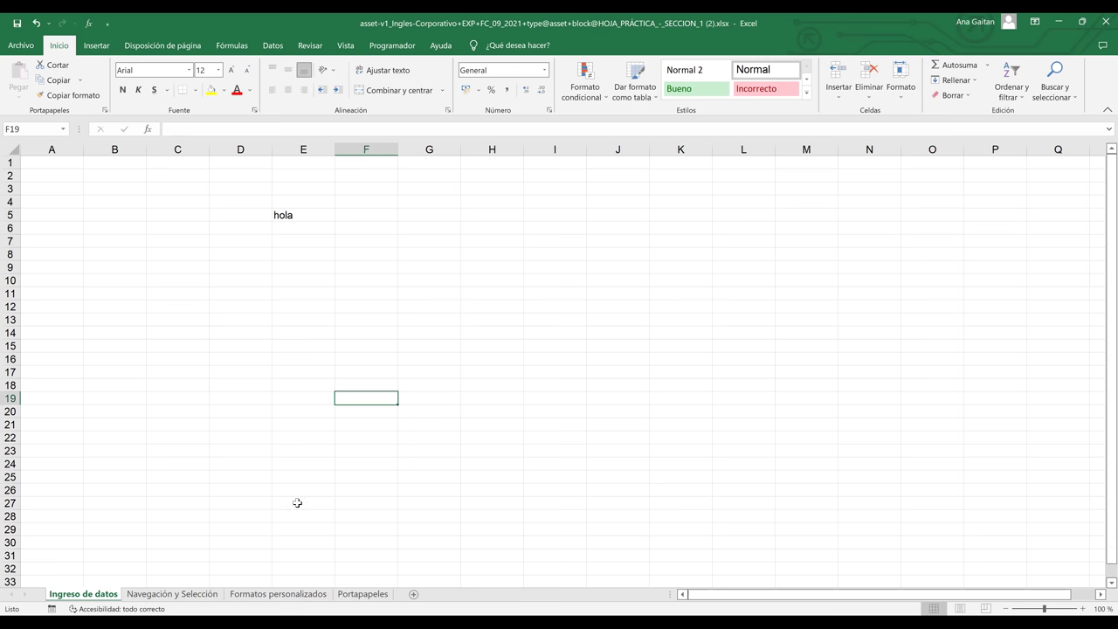
left_click(416, 313)
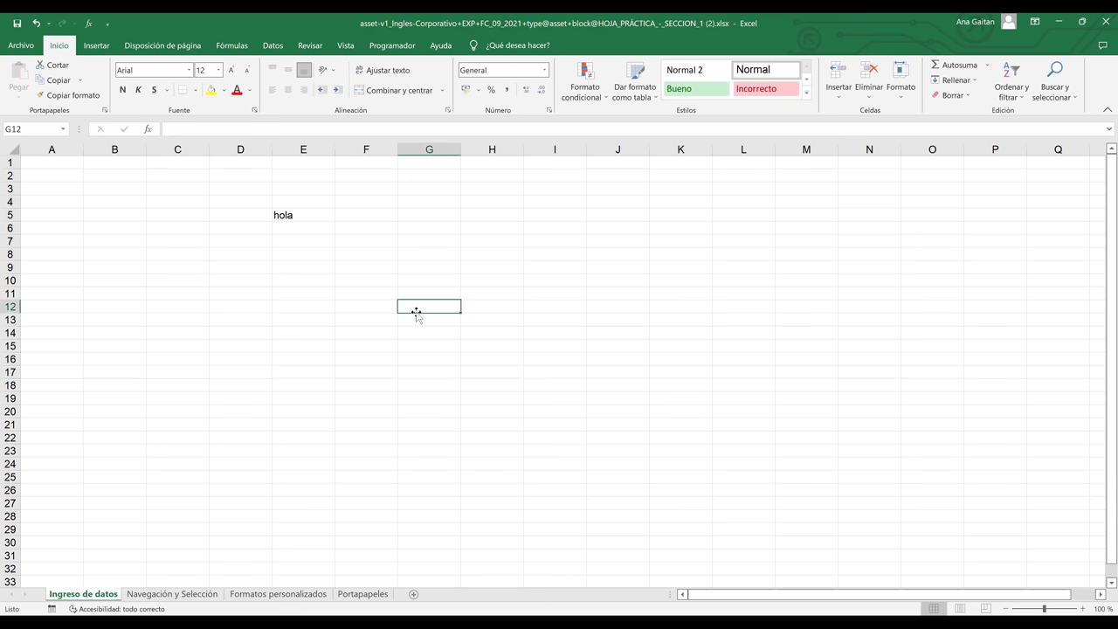
left_click(320, 212)
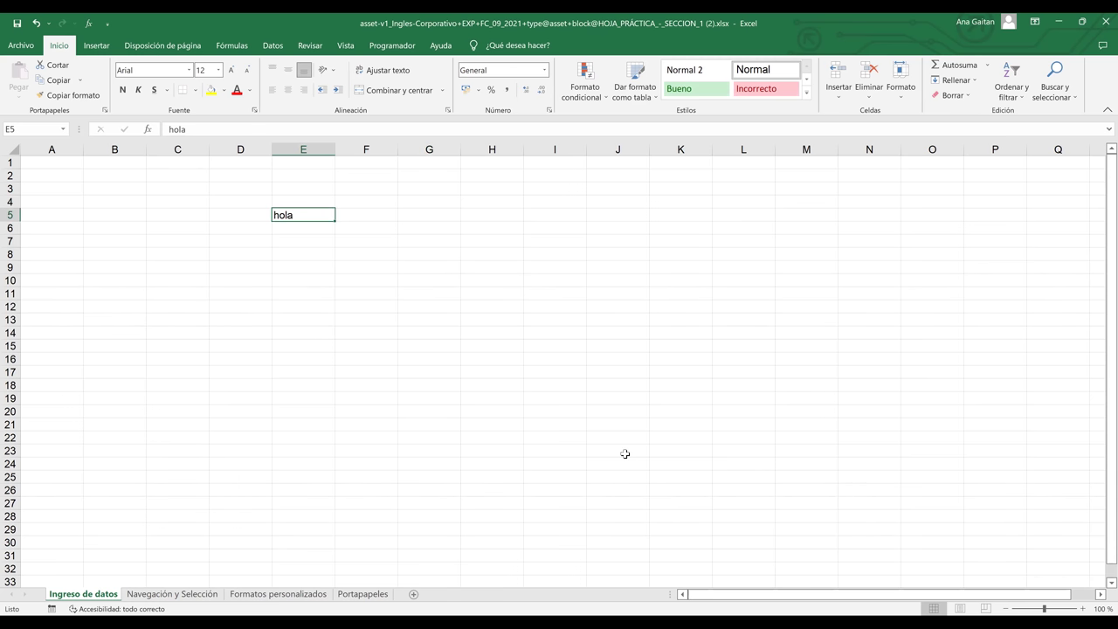
left_click(372, 414)
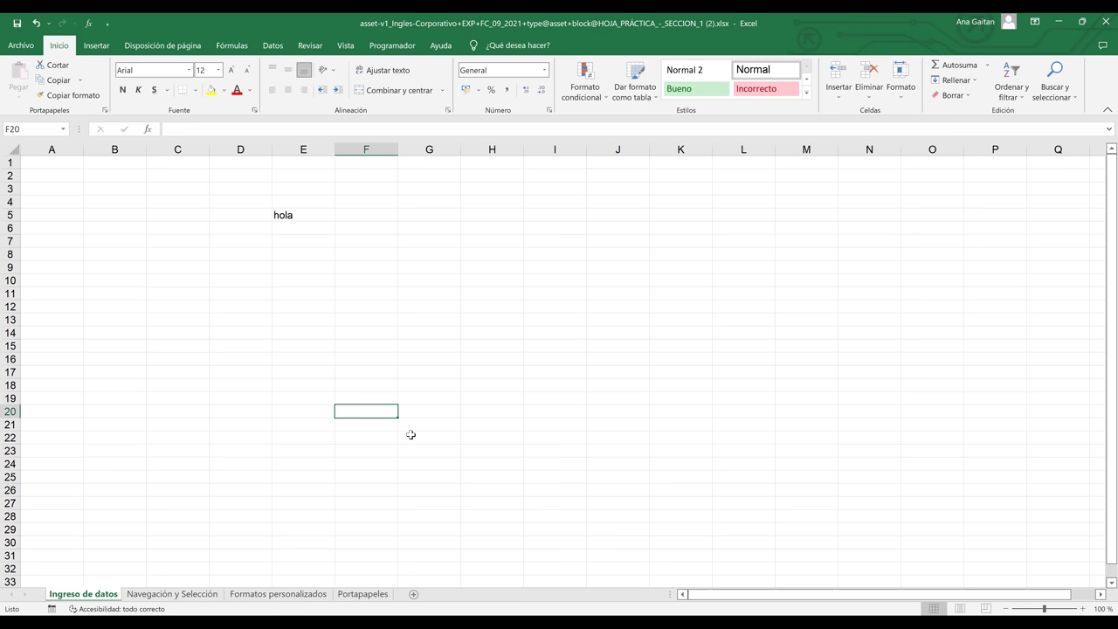
double_click(289, 215)
left_click(352, 278)
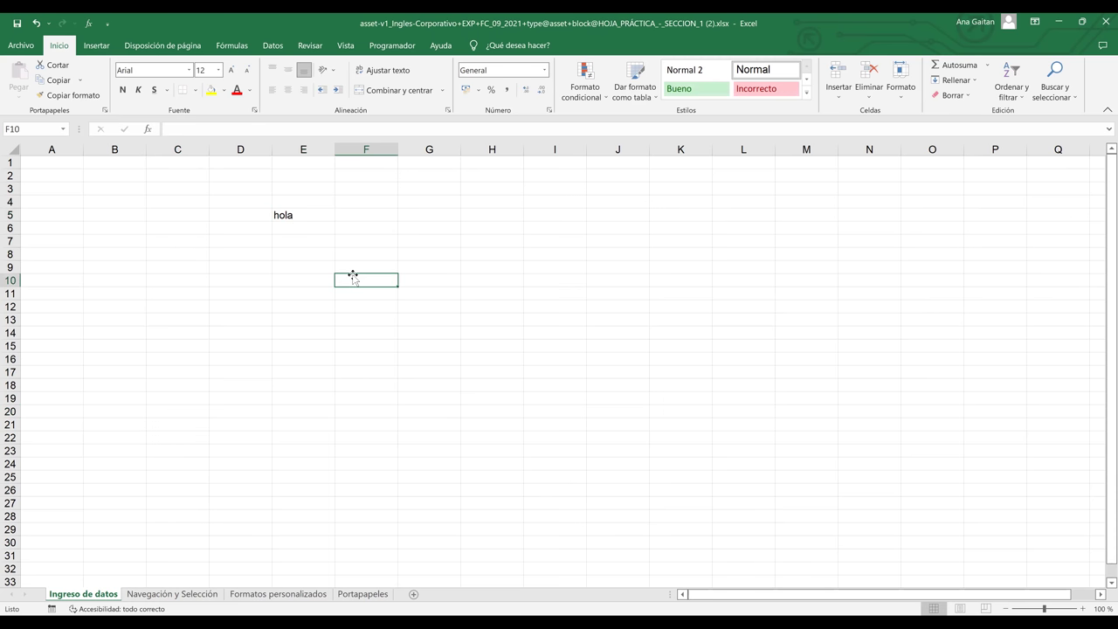